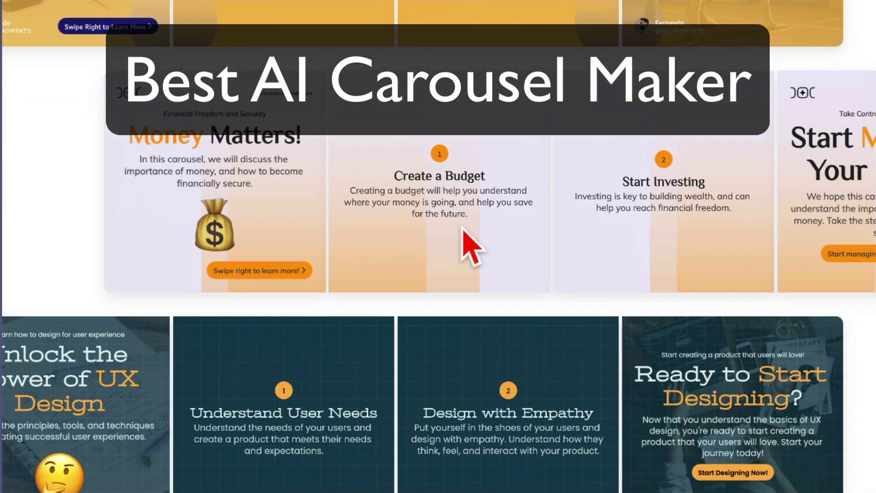
{"action": "scroll", "coordinate": [566, 219], "scroll_direction": "down", "scroll_amount": 1}
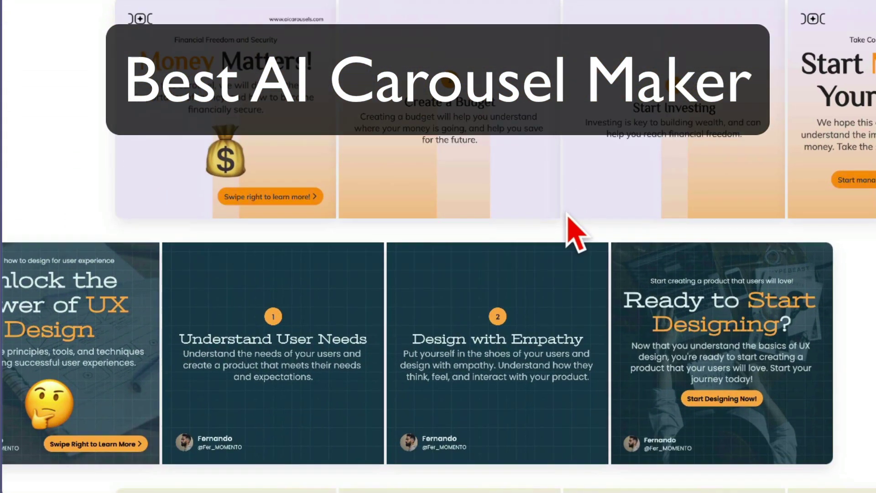
{"action": "scroll", "coordinate": [567, 167], "scroll_direction": "down", "scroll_amount": 1}
{"action": "scroll", "coordinate": [593, 235], "scroll_direction": "down", "scroll_amount": 1}
{"action": "scroll", "coordinate": [596, 189], "scroll_direction": "down", "scroll_amount": 1}
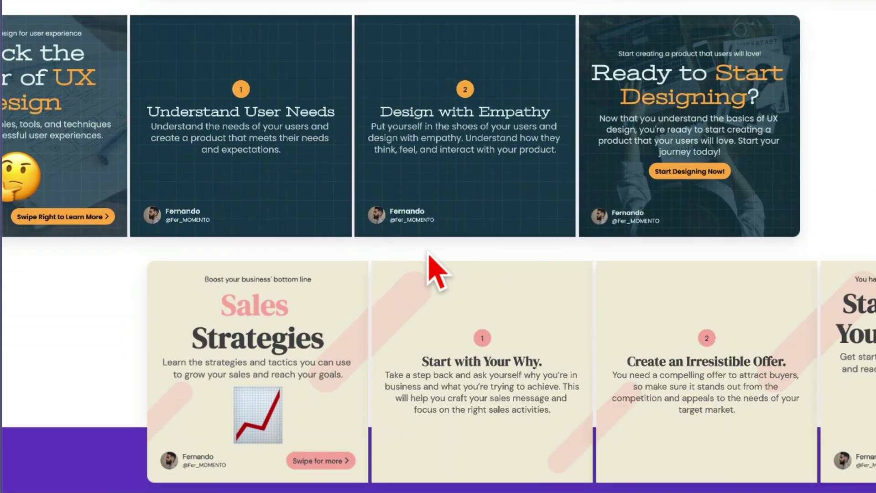
{"action": "scroll", "coordinate": [428, 261], "scroll_direction": "down", "scroll_amount": 2}
{"action": "scroll", "coordinate": [438, 274], "scroll_direction": "down", "scroll_amount": 2}
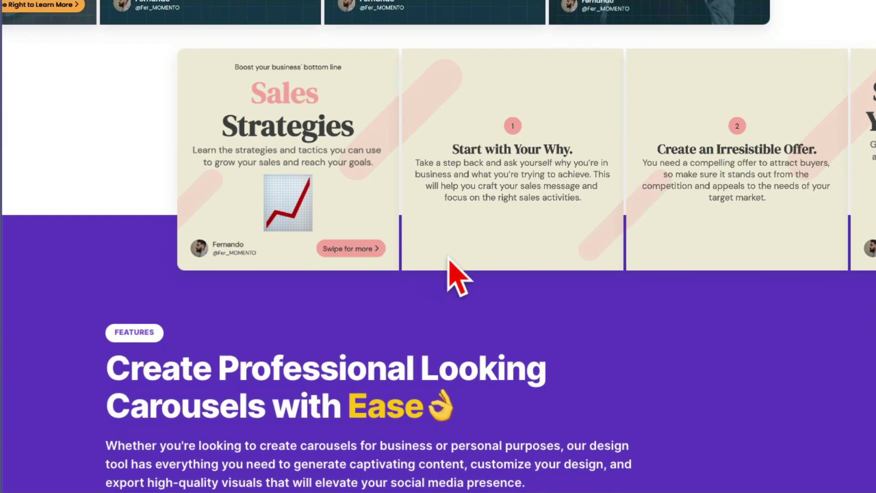
{"action": "scroll", "coordinate": [458, 274], "scroll_direction": "up", "scroll_amount": 3}
{"action": "scroll", "coordinate": [411, 253], "scroll_direction": "up", "scroll_amount": 3}
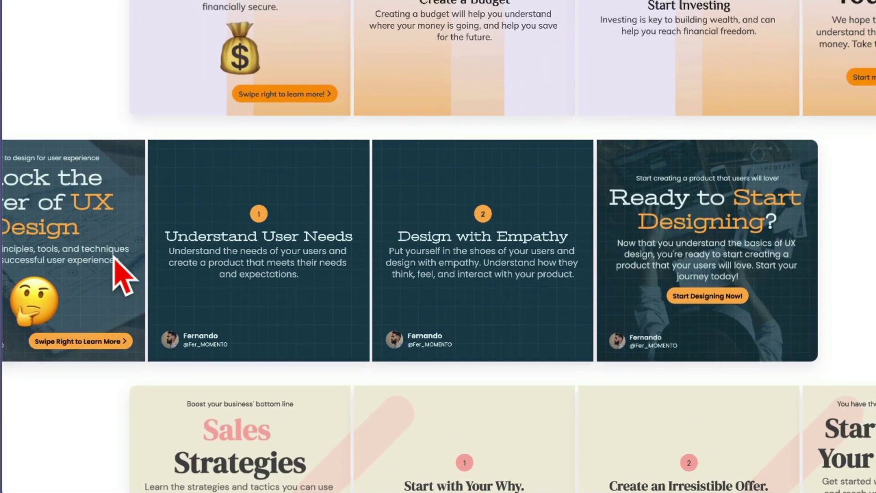
{"action": "scroll", "coordinate": [178, 274], "scroll_direction": "up", "scroll_amount": 2}
{"action": "scroll", "coordinate": [264, 278], "scroll_direction": "up", "scroll_amount": 1}
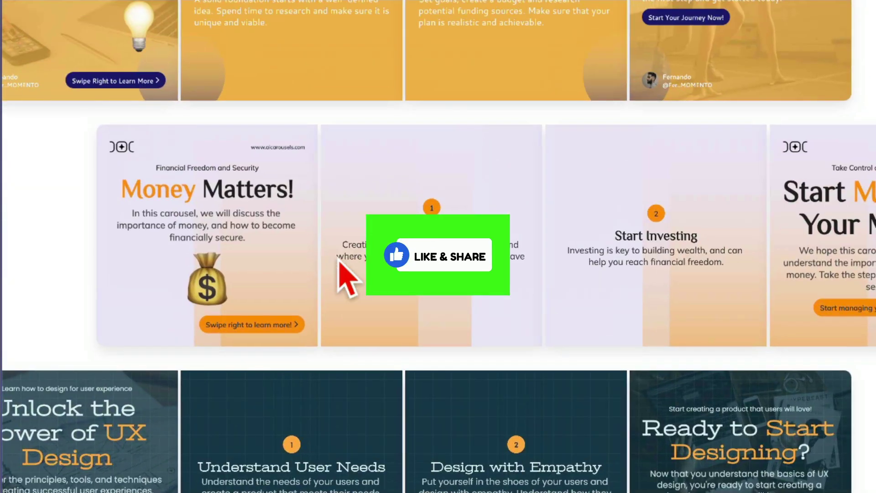
{"action": "scroll", "coordinate": [438, 274], "scroll_direction": "up", "scroll_amount": 2}
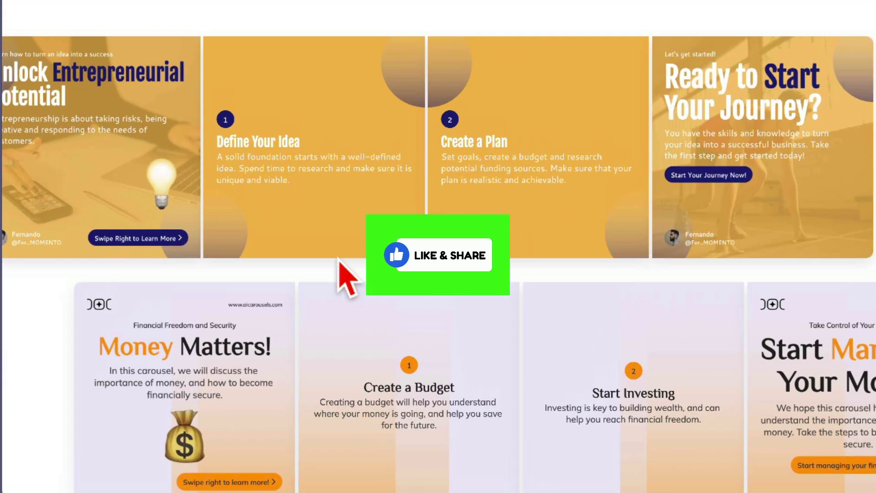
{"action": "scroll", "coordinate": [340, 264], "scroll_direction": "up", "scroll_amount": 5}
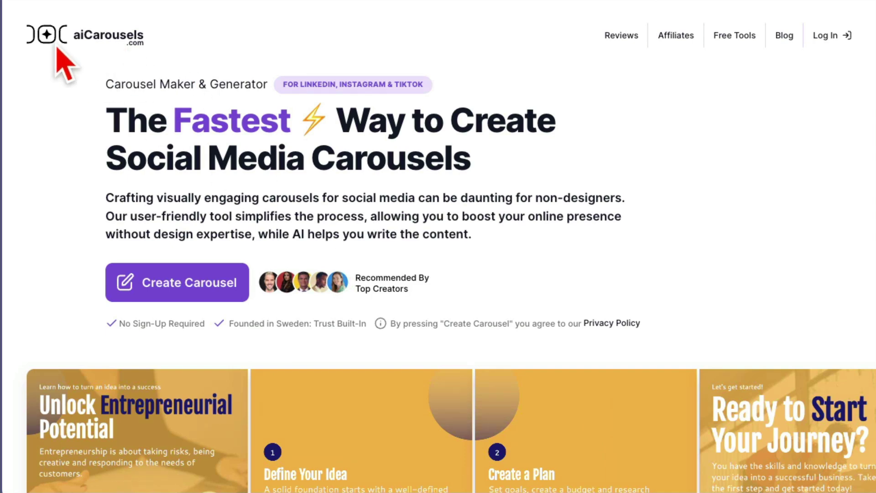
{"action": "scroll", "coordinate": [525, 250], "scroll_direction": "down", "scroll_amount": 1}
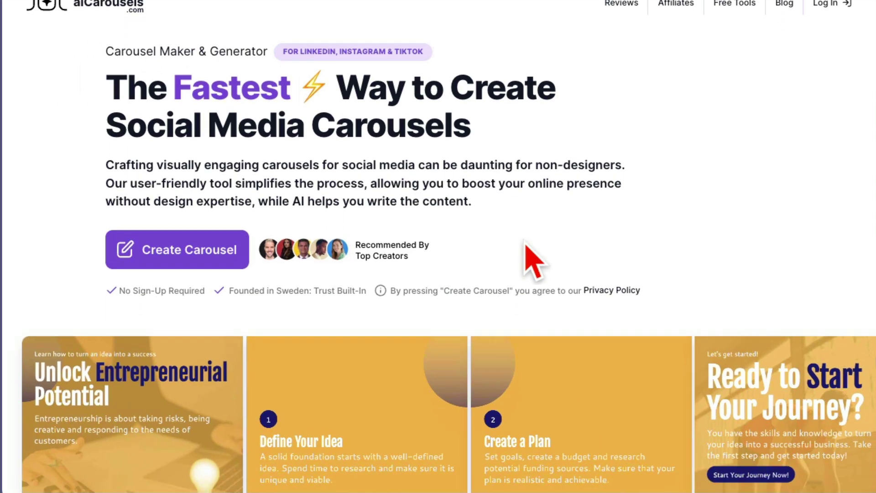
{"action": "scroll", "coordinate": [525, 251], "scroll_direction": "down", "scroll_amount": 2}
{"action": "scroll", "coordinate": [524, 251], "scroll_direction": "down", "scroll_amount": 4}
{"action": "scroll", "coordinate": [525, 251], "scroll_direction": "down", "scroll_amount": 5}
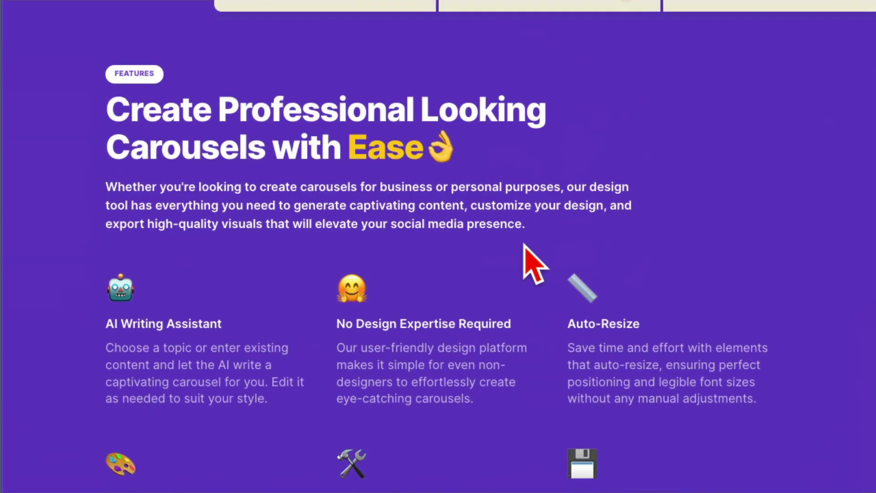
{"action": "scroll", "coordinate": [525, 251], "scroll_direction": "down", "scroll_amount": 4}
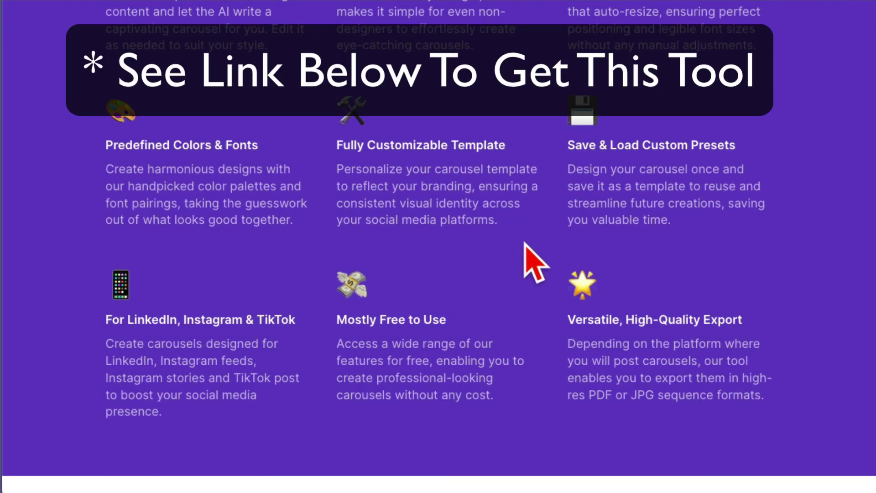
{"action": "scroll", "coordinate": [525, 243], "scroll_direction": "up", "scroll_amount": 6}
{"action": "scroll", "coordinate": [525, 242], "scroll_direction": "up", "scroll_amount": 3}
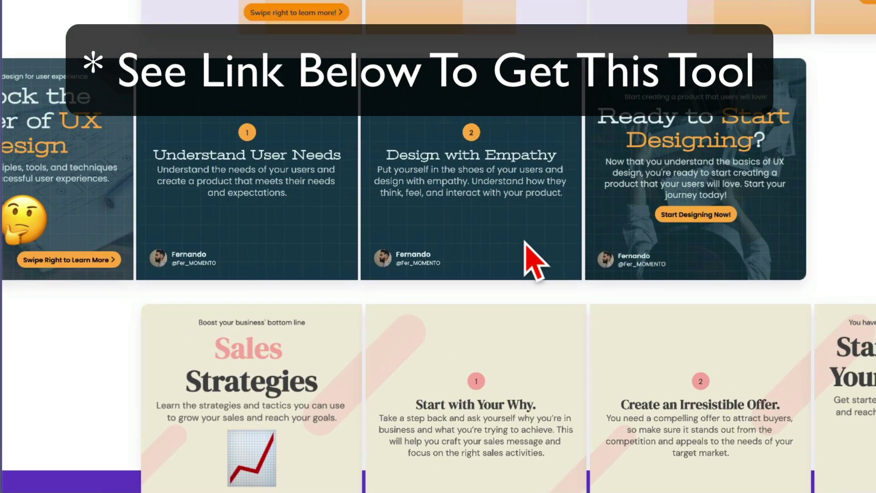
{"action": "scroll", "coordinate": [532, 261], "scroll_direction": "up", "scroll_amount": 2}
{"action": "scroll", "coordinate": [532, 260], "scroll_direction": "up", "scroll_amount": 3}
{"action": "scroll", "coordinate": [533, 260], "scroll_direction": "up", "scroll_amount": 2}
{"action": "scroll", "coordinate": [532, 261], "scroll_direction": "up", "scroll_amount": 1}
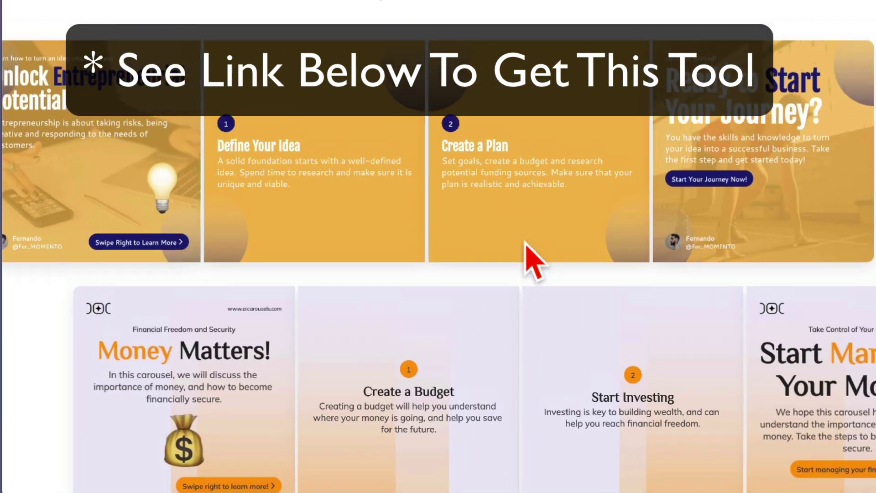
{"action": "scroll", "coordinate": [527, 254], "scroll_direction": "up", "scroll_amount": 2}
{"action": "scroll", "coordinate": [532, 258], "scroll_direction": "up", "scroll_amount": 2}
{"action": "scroll", "coordinate": [532, 258], "scroll_direction": "up", "scroll_amount": 3}
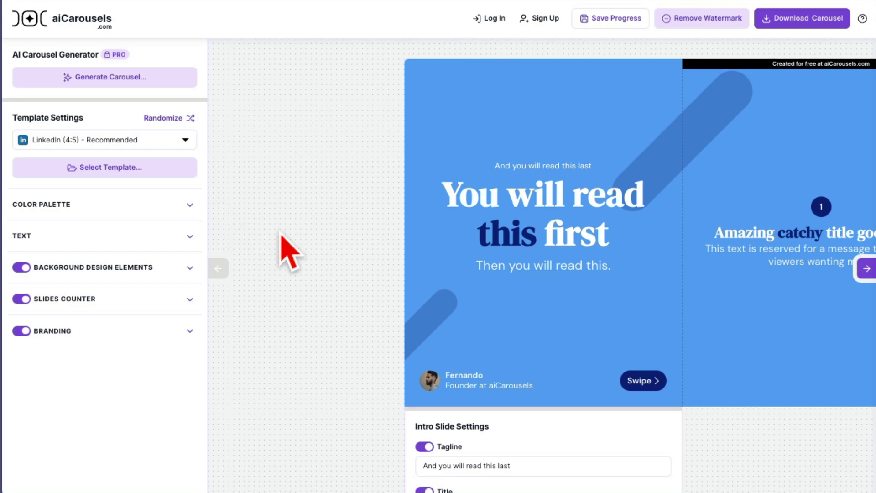
Log in with the autofilled account and resume the saved Consent Matters carousel.
{"action": "left_click", "coordinate": [490, 18]}
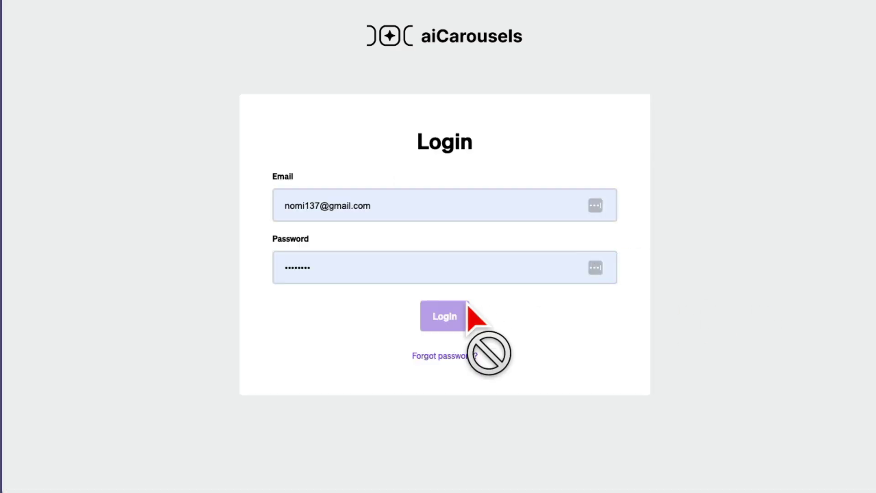
{"action": "left_click", "coordinate": [619, 425]}
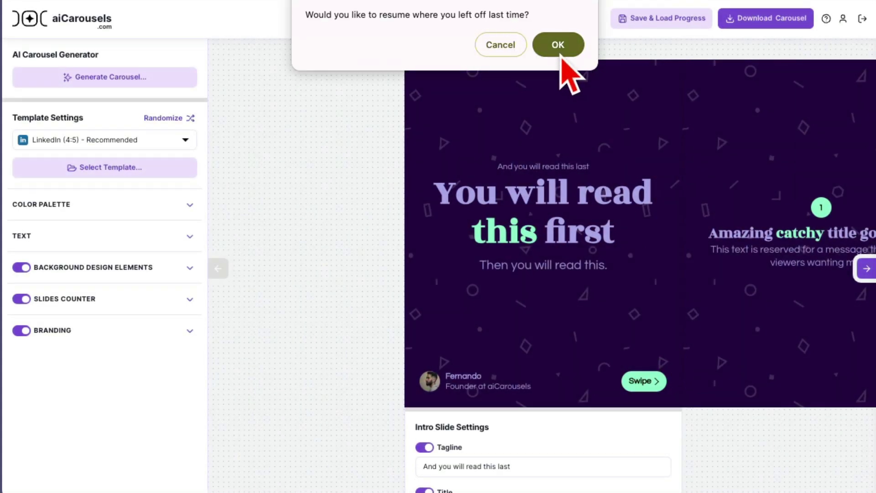
{"action": "left_click", "coordinate": [558, 44]}
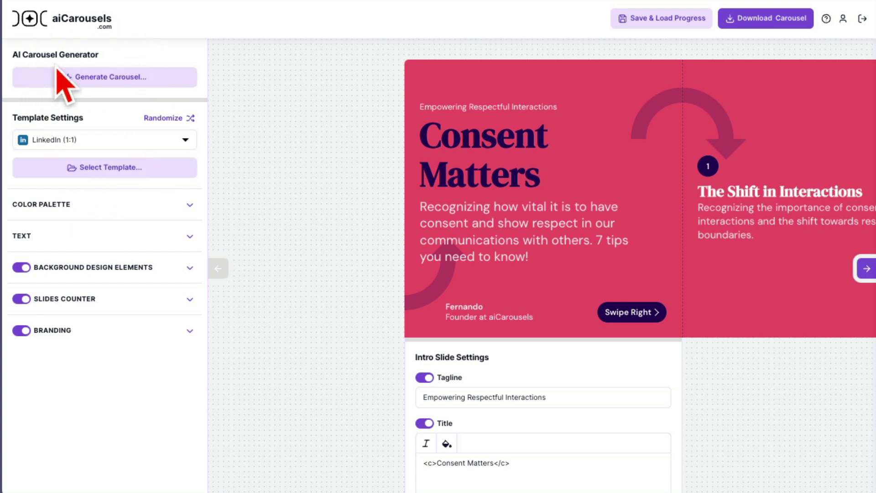
Open the AI carousel generator, review its Text, Website and YouTube sources, then choose Topic.
{"action": "left_click", "coordinate": [106, 81]}
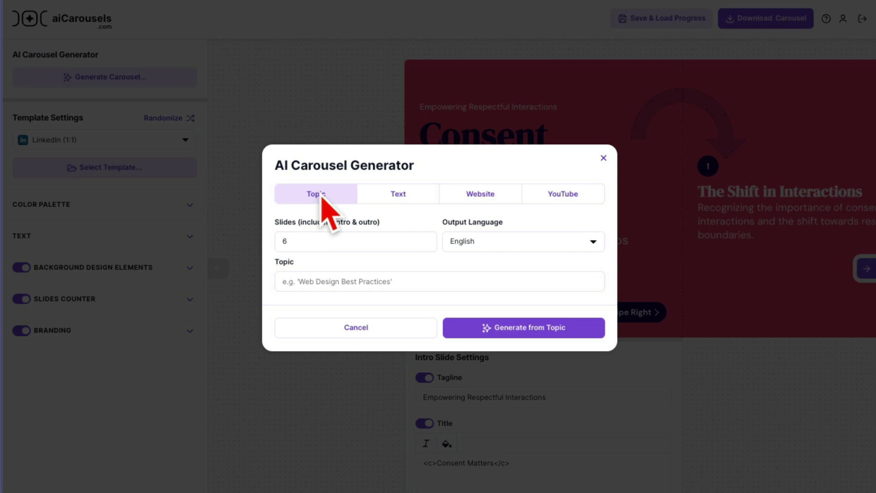
{"action": "left_click", "coordinate": [383, 198]}
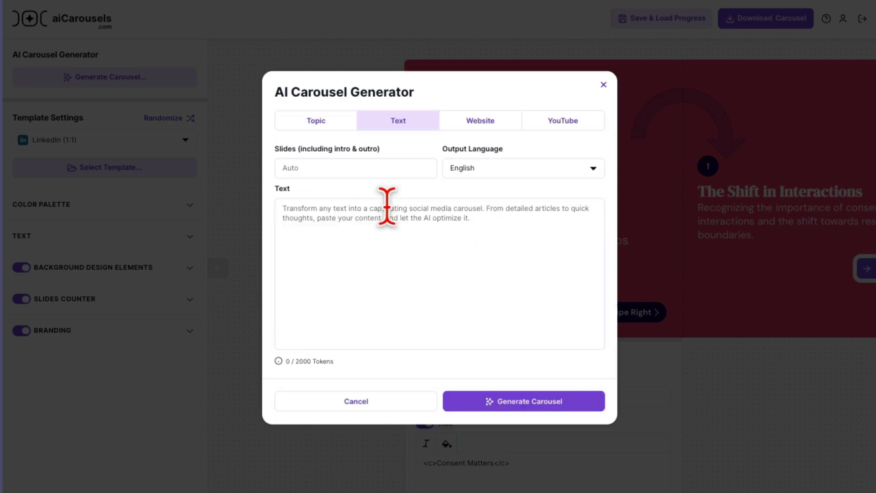
{"action": "left_click", "coordinate": [483, 124]}
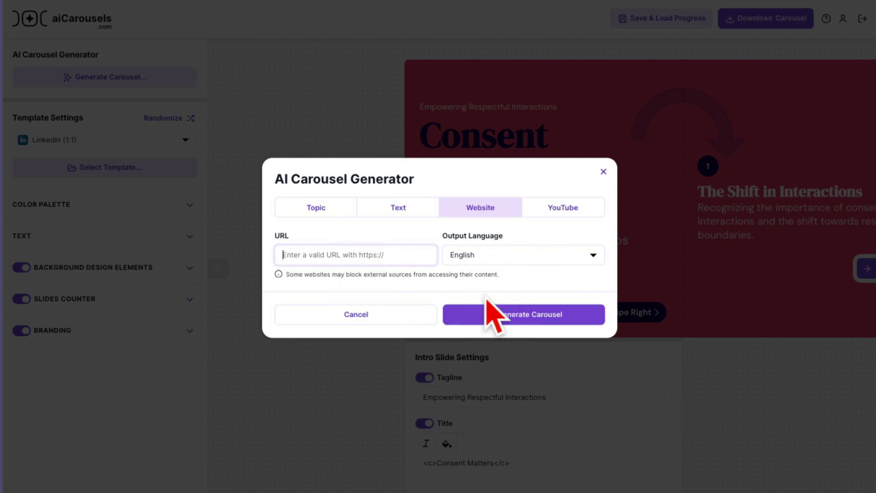
{"action": "left_click", "coordinate": [563, 209]}
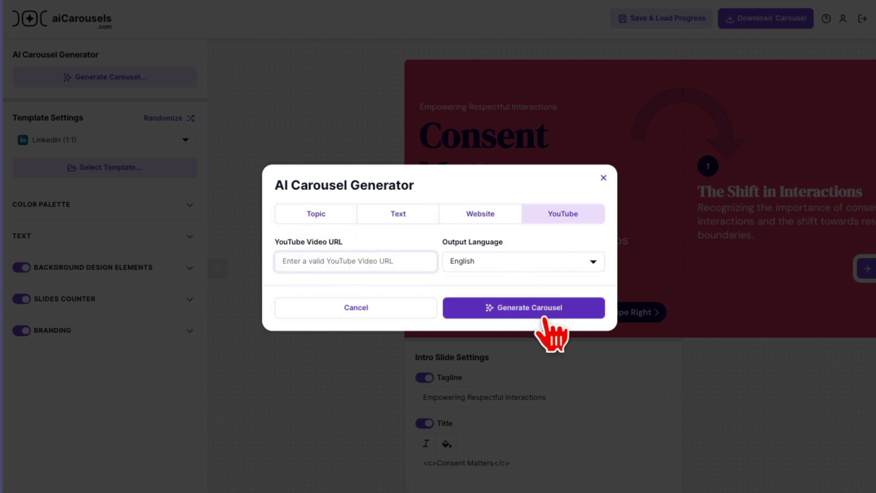
{"action": "left_click", "coordinate": [319, 215]}
{"action": "type", "text": "time saving kitchen hacks"}
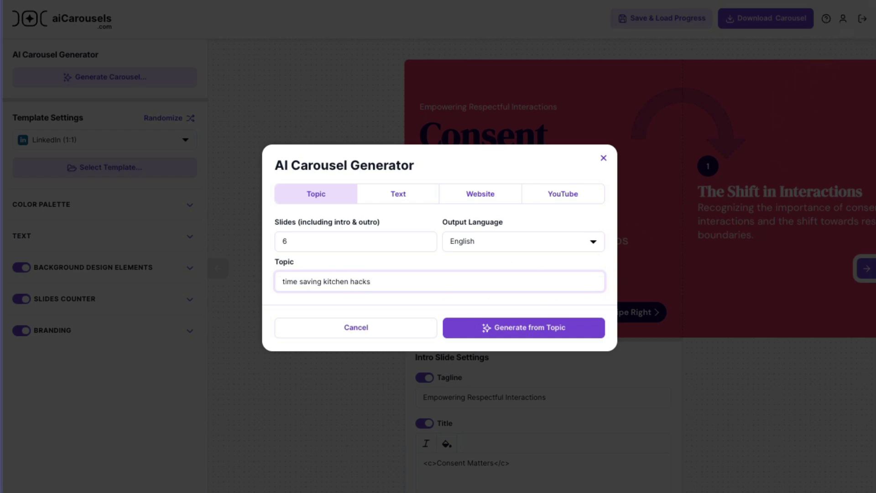
Zoom the browser to 110% and generate a six-slide carousel on 'time saving kitchen hacks'.
{"action": "left_click", "coordinate": [871, 3]}
{"action": "left_click", "coordinate": [831, 211]}
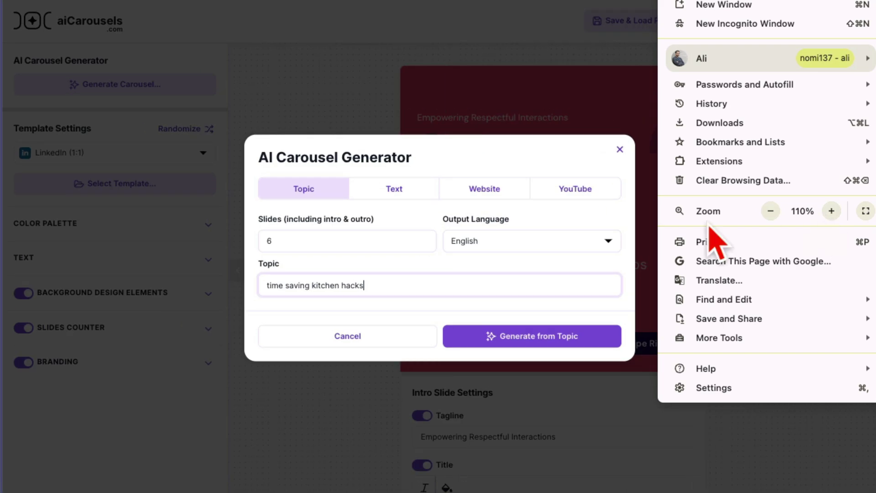
{"action": "left_click", "coordinate": [522, 167]}
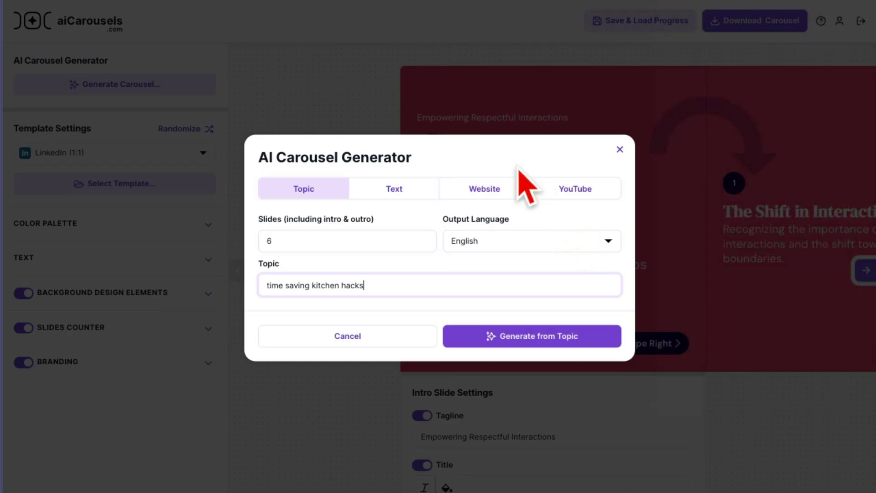
{"action": "left_click", "coordinate": [537, 342]}
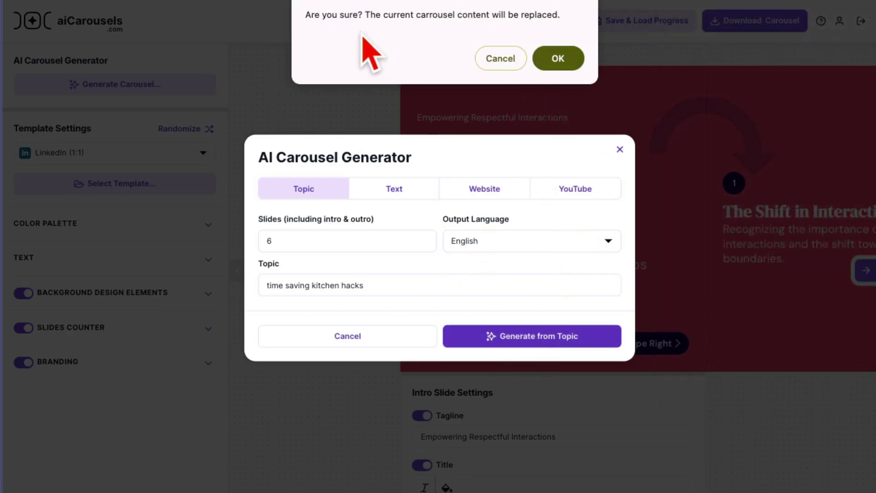
Confirm replacing the old content and page forward through the new slides to the outro.
{"action": "left_click", "coordinate": [559, 69]}
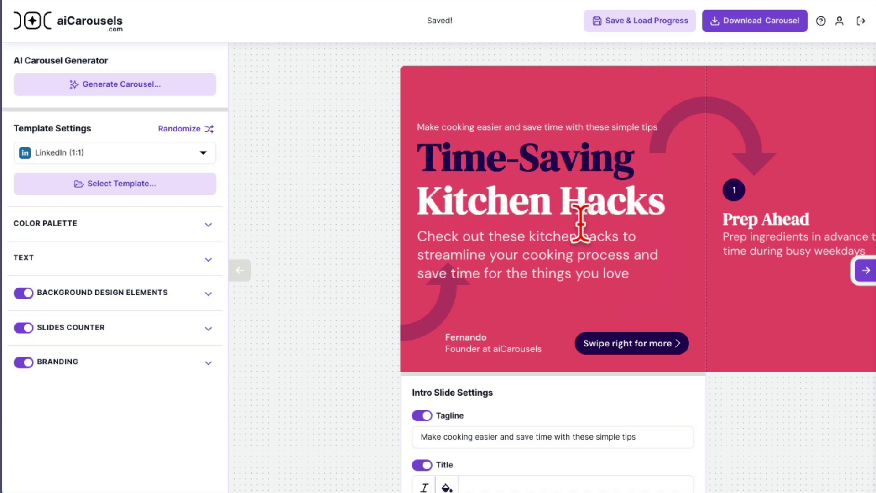
{"action": "left_click", "coordinate": [769, 301]}
{"action": "left_click", "coordinate": [767, 291]}
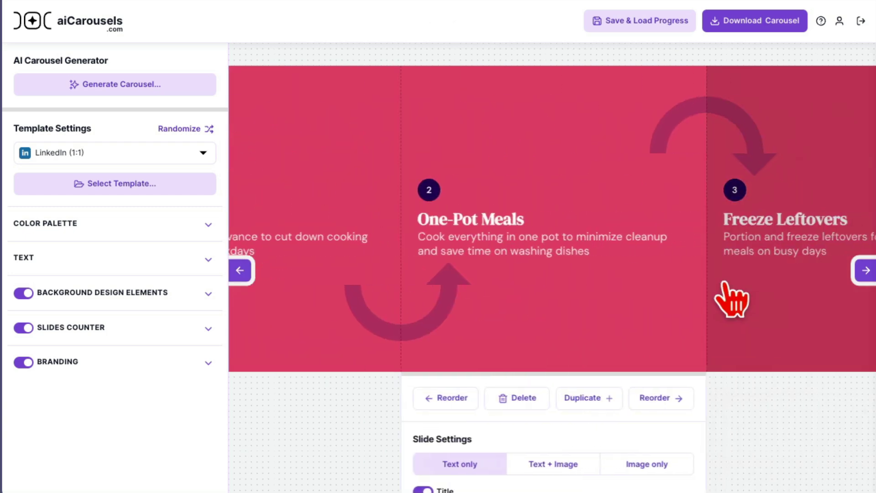
{"action": "left_click", "coordinate": [758, 297]}
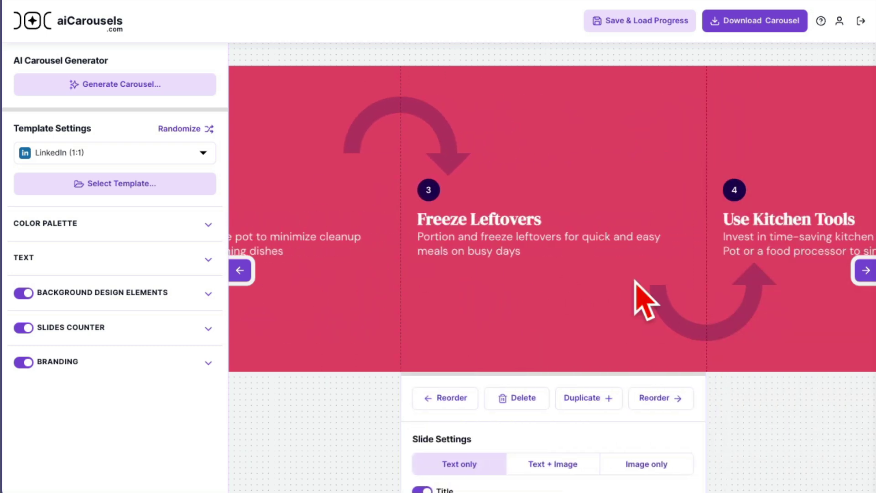
{"action": "left_click", "coordinate": [761, 320]}
{"action": "left_click", "coordinate": [793, 321]}
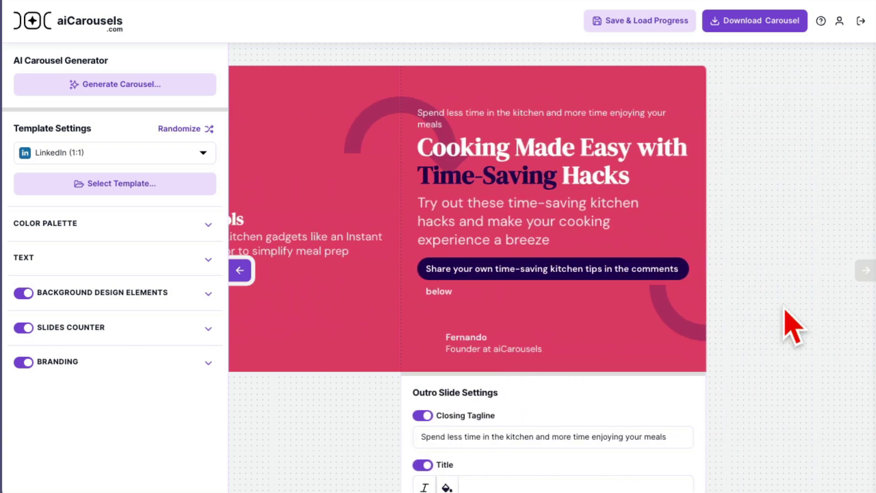
Return to the intro slide and switch the carousel format to Instagram (4:5).
{"action": "left_click", "coordinate": [340, 318]}
{"action": "left_click", "coordinate": [373, 327]}
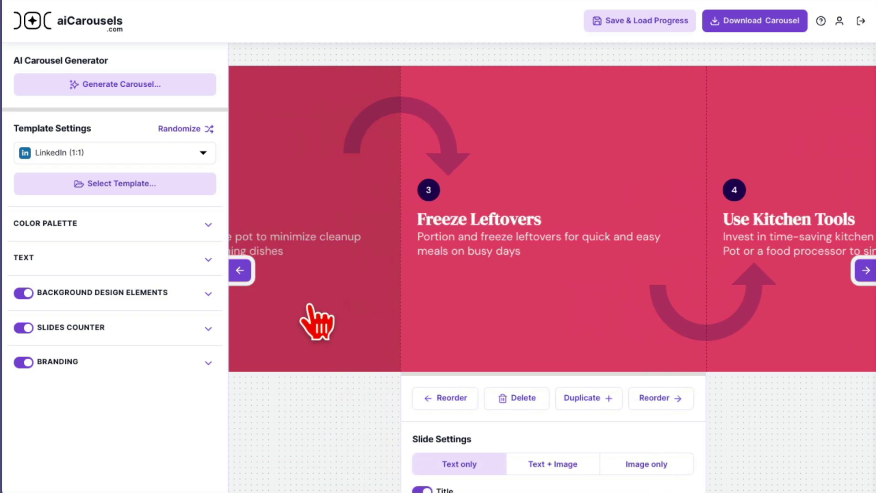
{"action": "left_click", "coordinate": [313, 323]}
{"action": "left_click", "coordinate": [373, 329]}
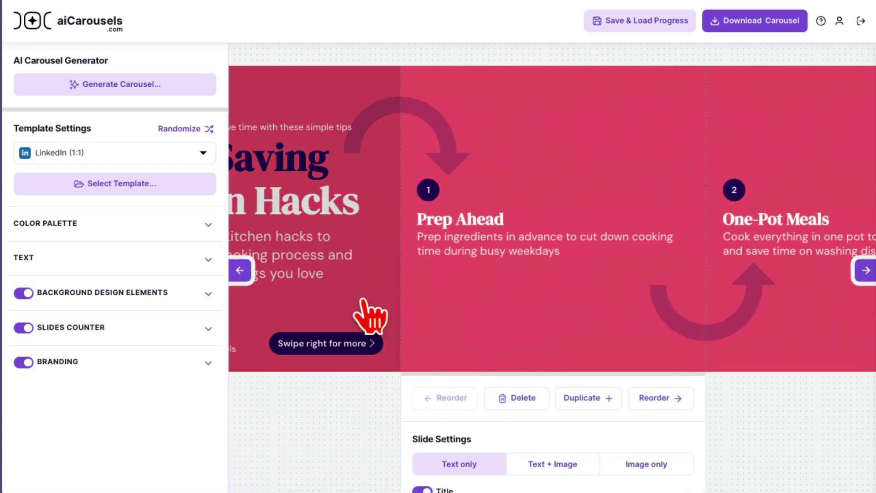
{"action": "left_click", "coordinate": [366, 319]}
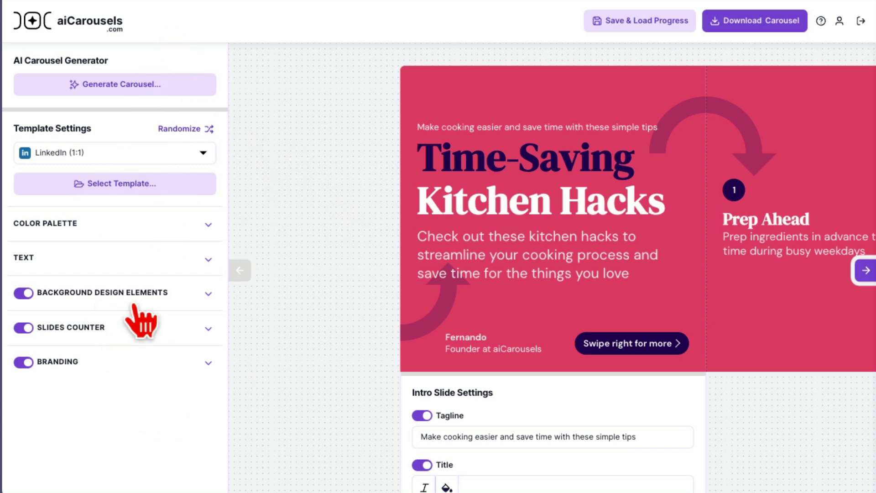
{"action": "left_click", "coordinate": [103, 157]}
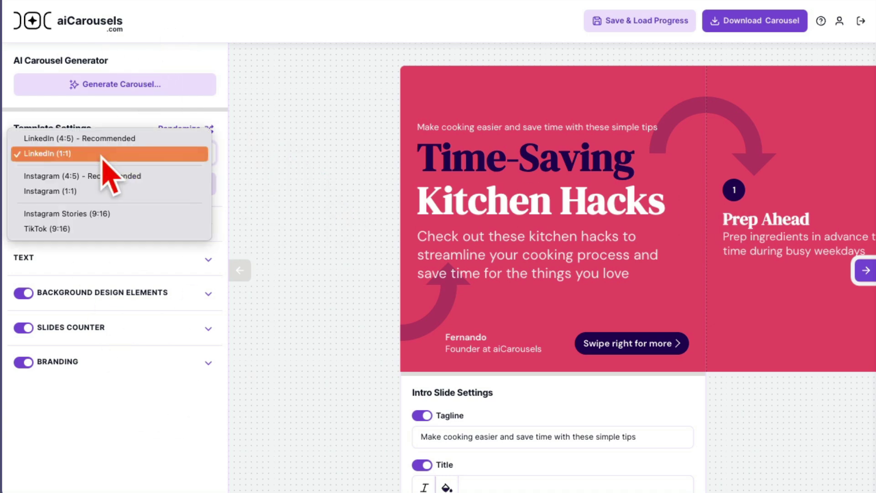
{"action": "left_click", "coordinate": [120, 177]}
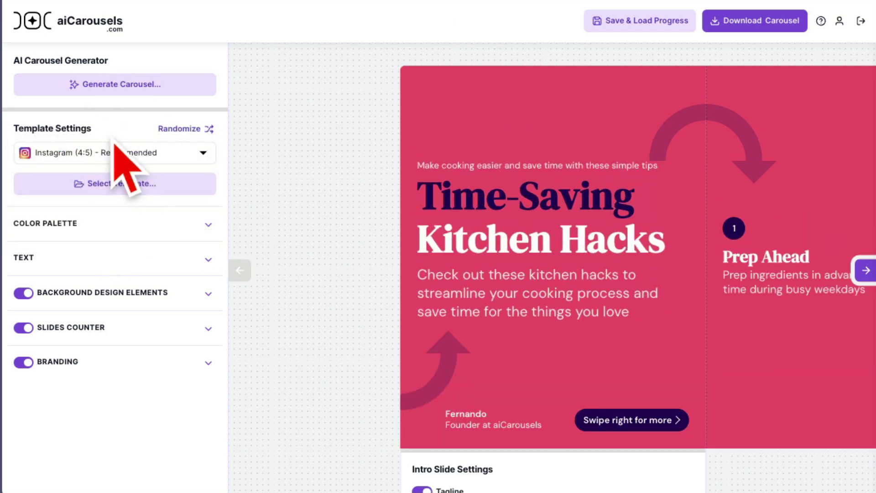
Apply the Entrepreneurship Startup Stories template and page through the restyled slides.
{"action": "left_click", "coordinate": [104, 191]}
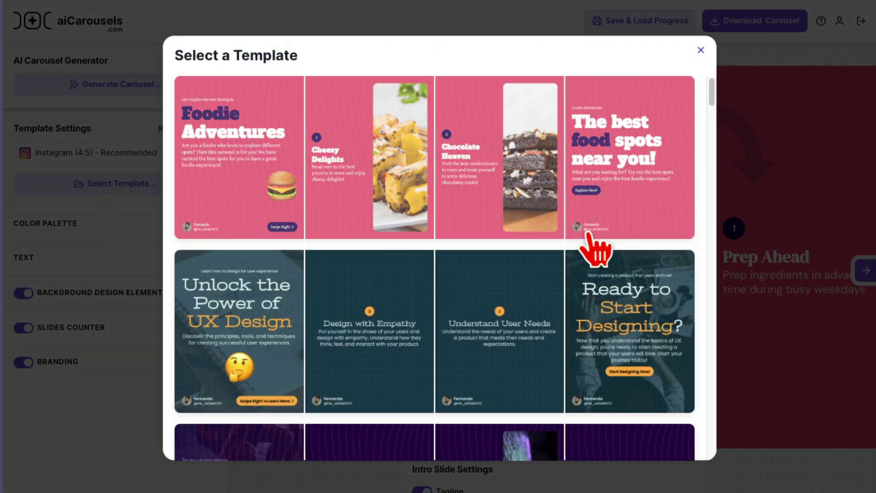
{"action": "scroll", "coordinate": [589, 243], "scroll_direction": "down", "scroll_amount": 3}
{"action": "scroll", "coordinate": [596, 257], "scroll_direction": "down", "scroll_amount": 4}
{"action": "scroll", "coordinate": [593, 256], "scroll_direction": "up", "scroll_amount": 6}
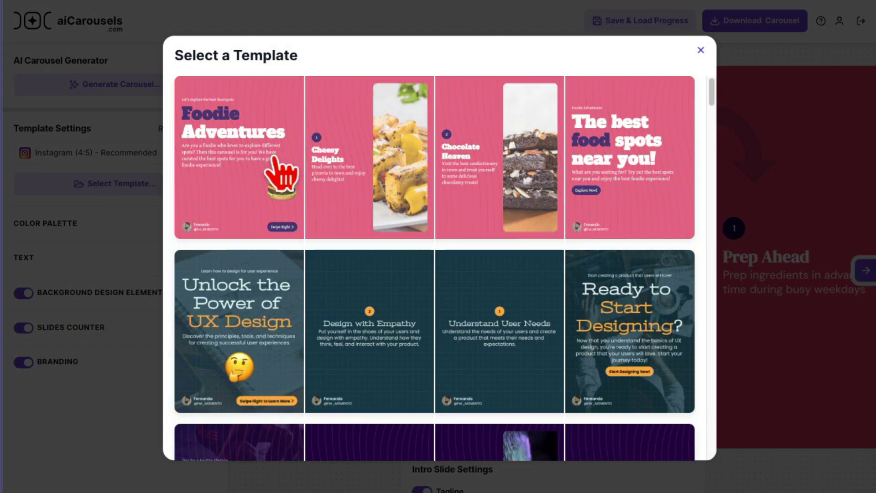
{"action": "scroll", "coordinate": [291, 301], "scroll_direction": "down", "scroll_amount": 5}
{"action": "scroll", "coordinate": [358, 244], "scroll_direction": "down", "scroll_amount": 4}
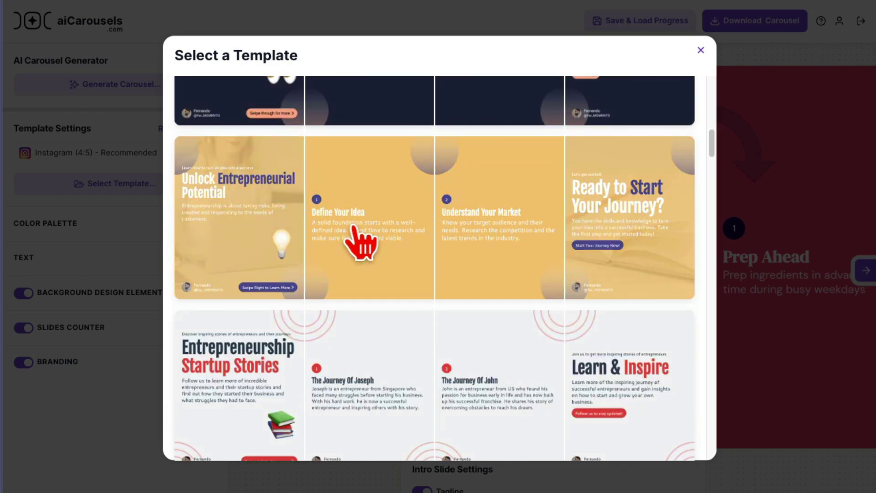
{"action": "scroll", "coordinate": [359, 244], "scroll_direction": "down", "scroll_amount": 4}
{"action": "left_click", "coordinate": [227, 159]}
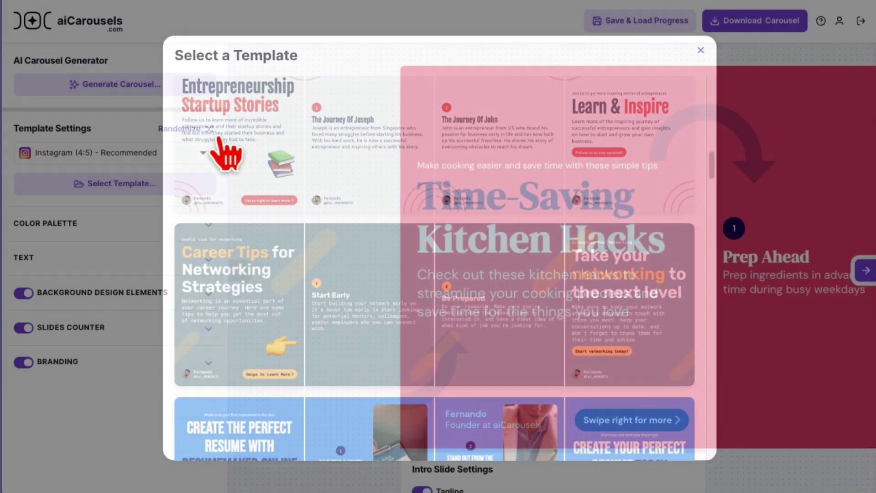
{"action": "left_click", "coordinate": [792, 342]}
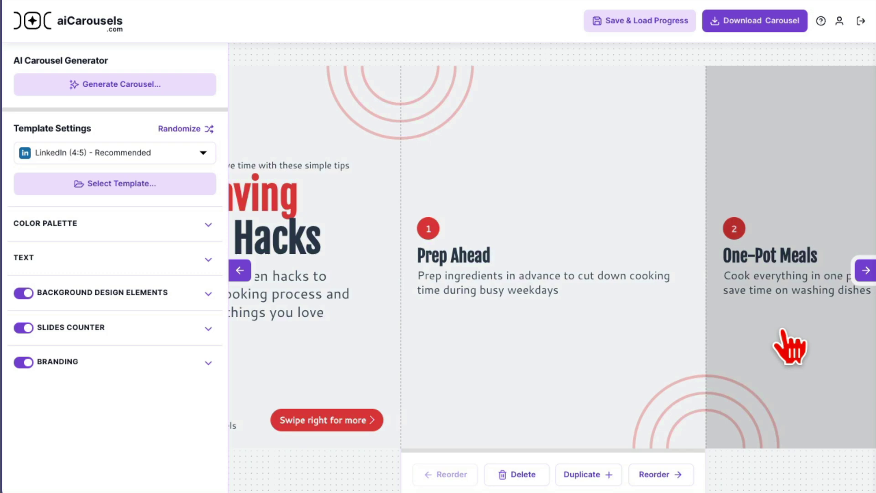
{"action": "left_click", "coordinate": [766, 334]}
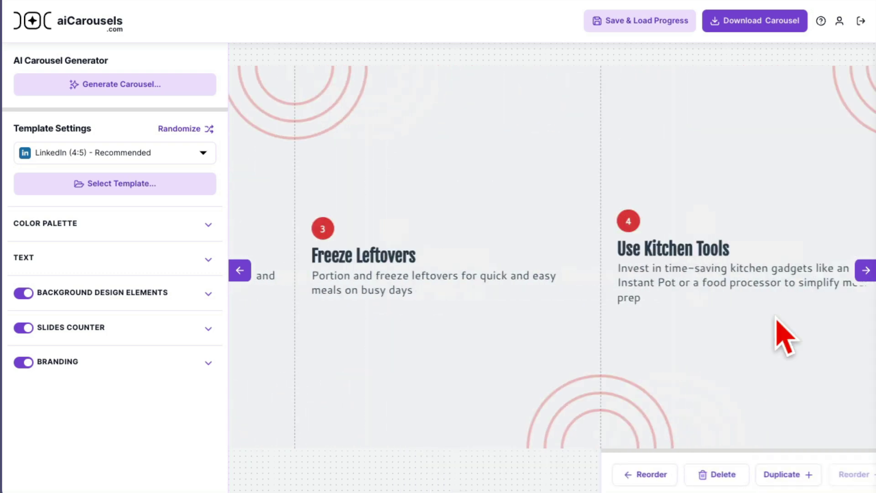
{"action": "left_click", "coordinate": [792, 336]}
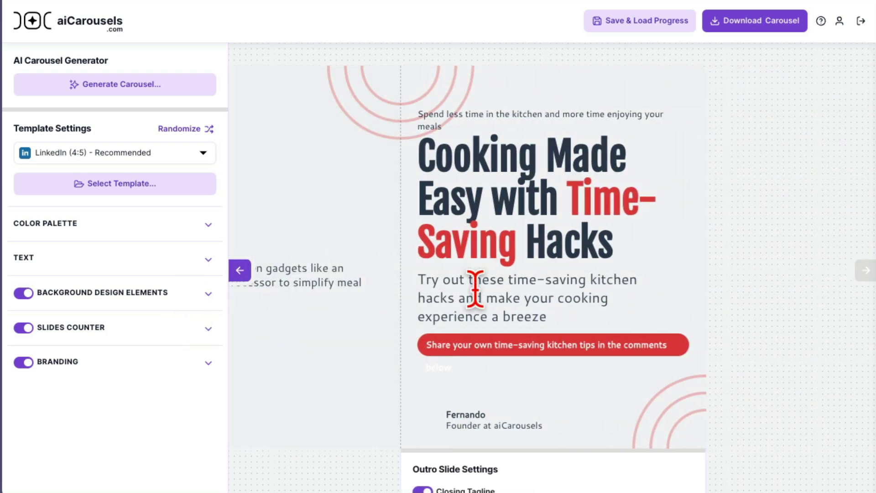
{"action": "left_click", "coordinate": [84, 230]}
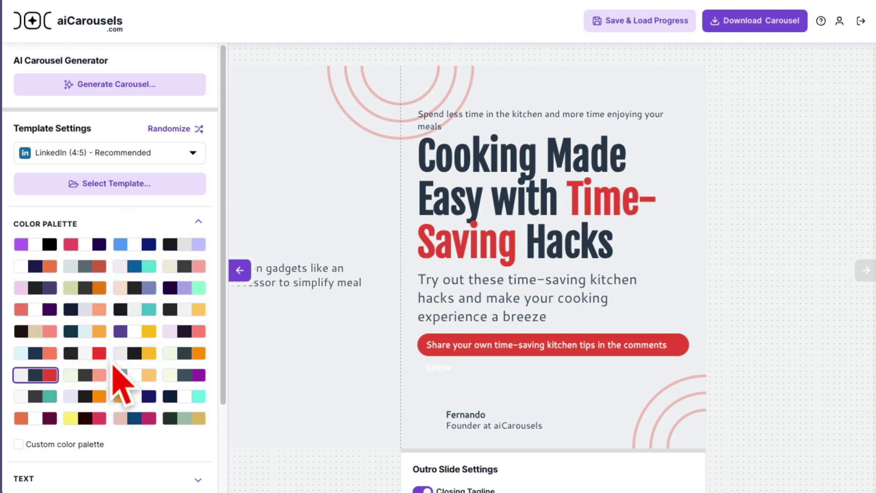
Try several palettes and the custom palette toggle, then apply the light green, dark grey and orange palette.
{"action": "left_click", "coordinate": [130, 353]}
{"action": "scroll", "coordinate": [333, 401], "scroll_direction": "left", "scroll_amount": 3}
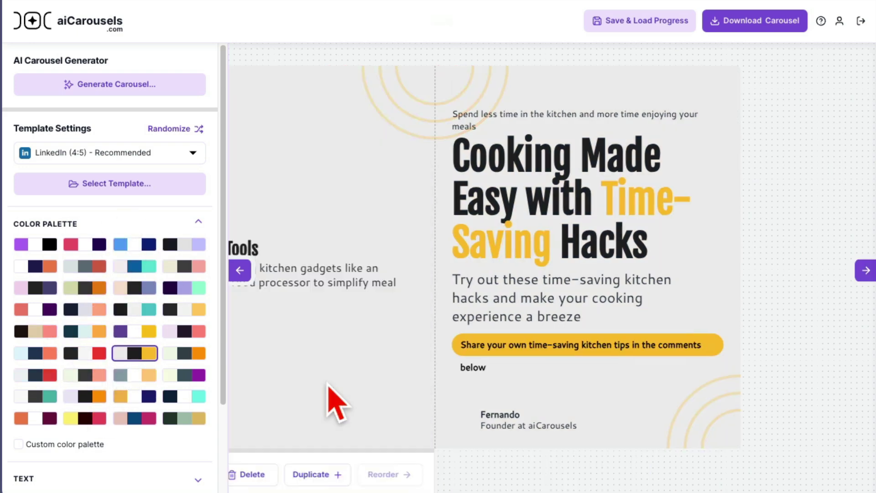
{"action": "scroll", "coordinate": [336, 401], "scroll_direction": "left", "scroll_amount": 5}
{"action": "scroll", "coordinate": [335, 397], "scroll_direction": "left", "scroll_amount": 5}
{"action": "scroll", "coordinate": [333, 398], "scroll_direction": "left", "scroll_amount": 3}
{"action": "scroll", "coordinate": [333, 397], "scroll_direction": "left", "scroll_amount": 3}
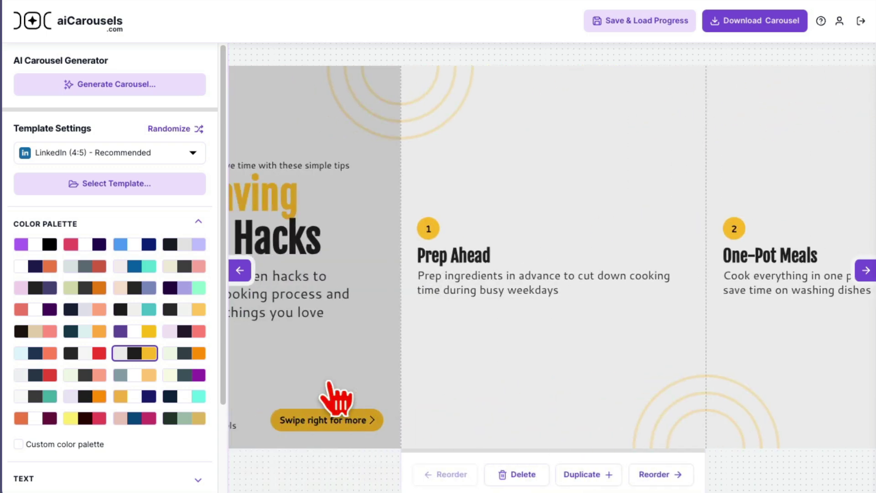
{"action": "scroll", "coordinate": [333, 401], "scroll_direction": "left", "scroll_amount": 3}
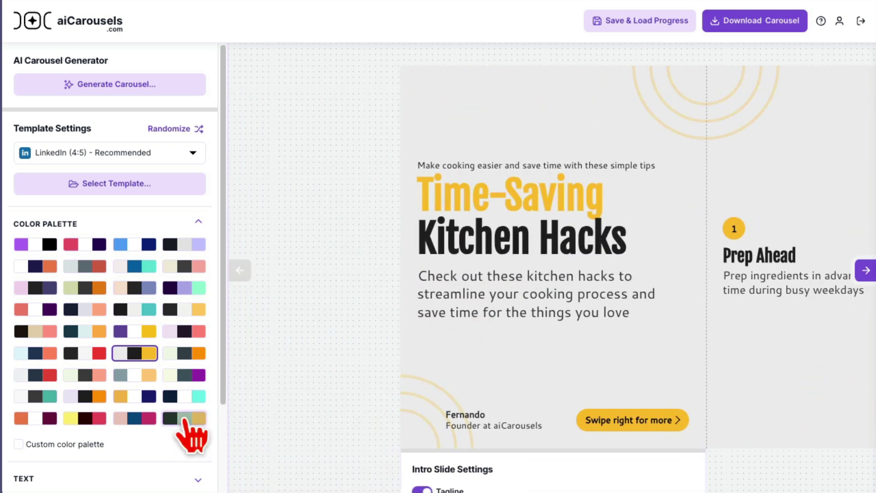
{"action": "left_click", "coordinate": [185, 418]}
{"action": "left_click", "coordinate": [133, 268]}
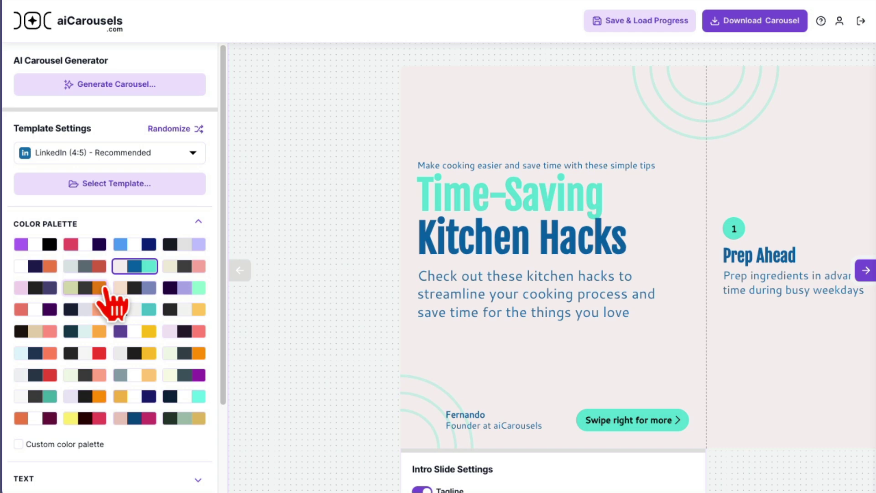
{"action": "left_click", "coordinate": [50, 447]}
{"action": "scroll", "coordinate": [112, 377], "scroll_direction": "down", "scroll_amount": 3}
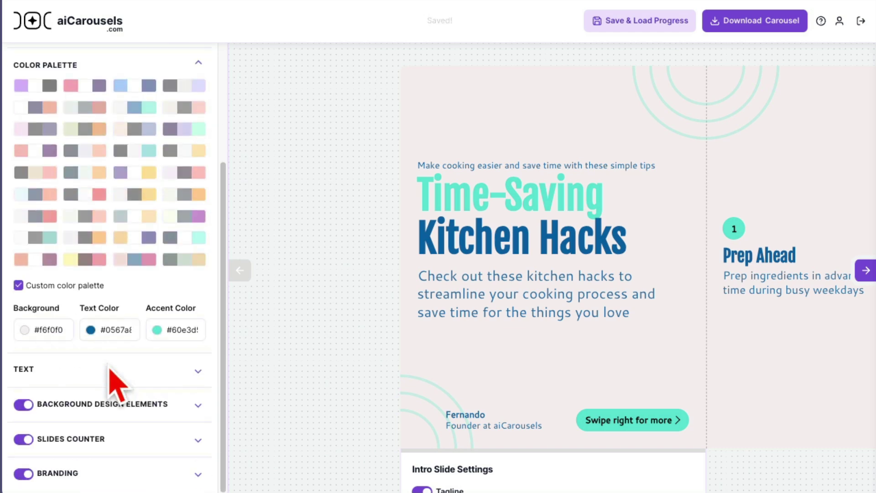
{"action": "left_click", "coordinate": [68, 285]}
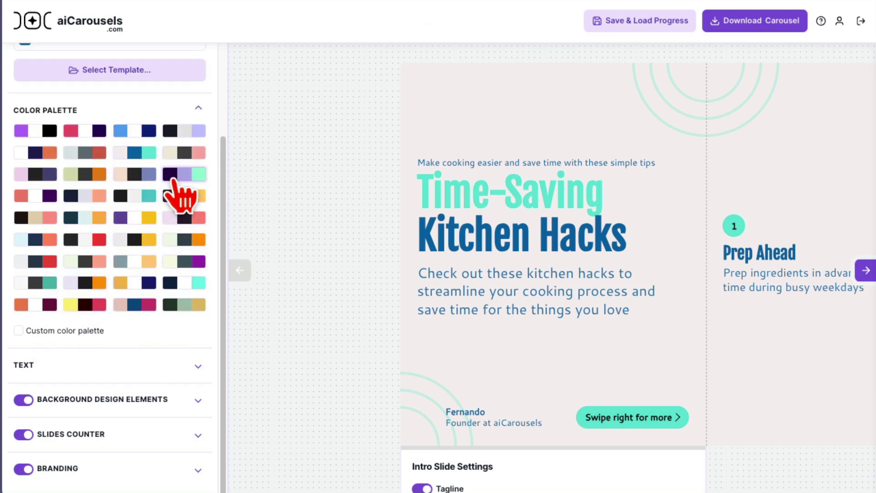
{"action": "left_click", "coordinate": [175, 181]}
{"action": "left_click", "coordinate": [186, 240]}
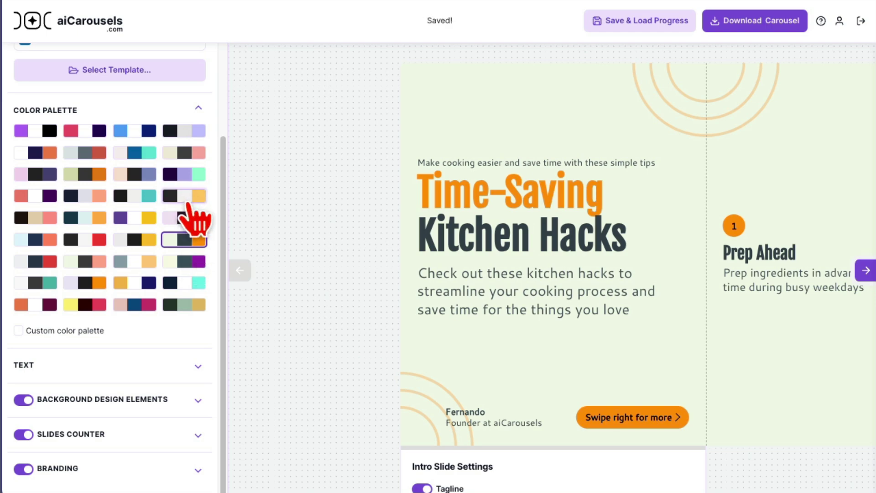
{"action": "scroll", "coordinate": [129, 348], "scroll_direction": "down", "scroll_amount": 5}
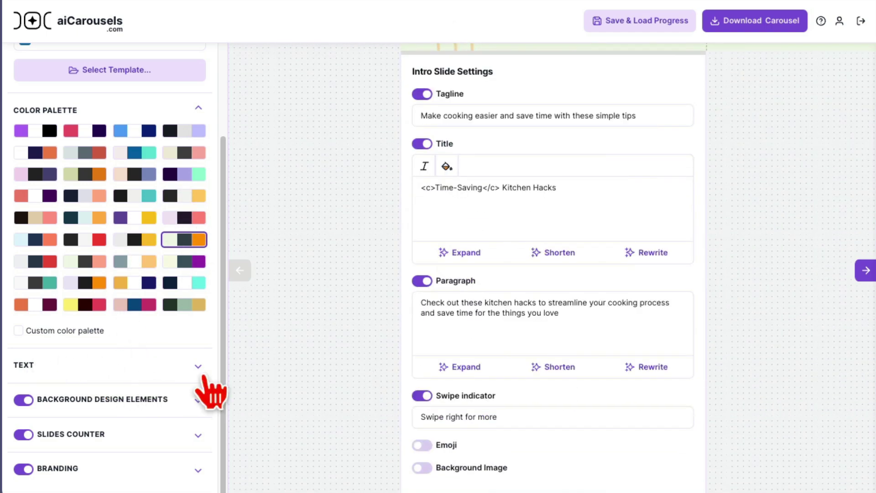
{"action": "scroll", "coordinate": [410, 381], "scroll_direction": "up", "scroll_amount": 5}
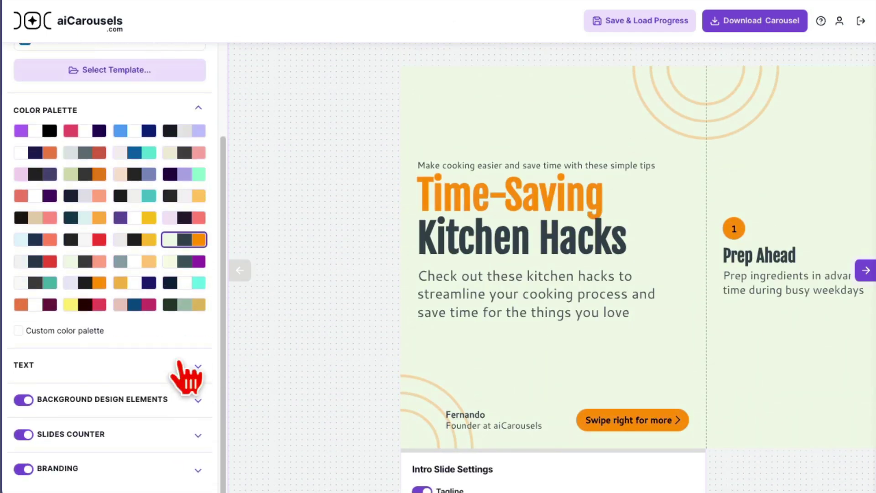
Switch branding to Company, showing the logo and Openlove101.com website.
{"action": "left_click", "coordinate": [111, 405]}
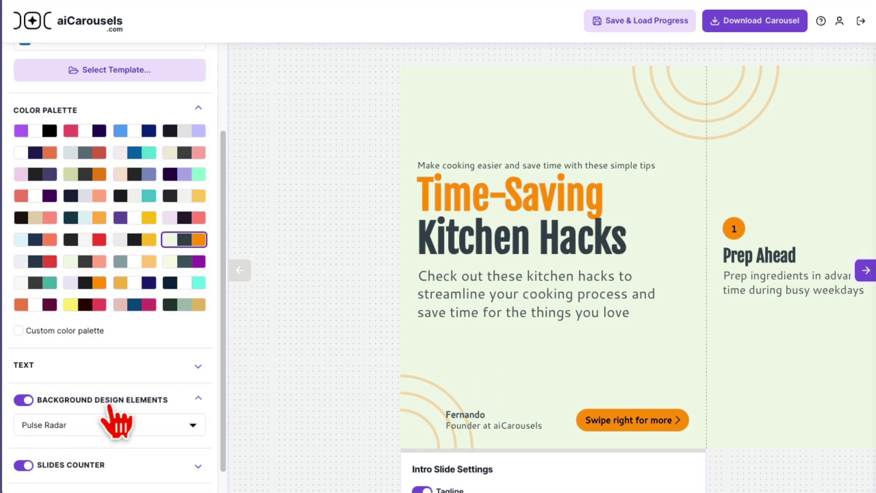
{"action": "scroll", "coordinate": [137, 428], "scroll_direction": "down", "scroll_amount": 1}
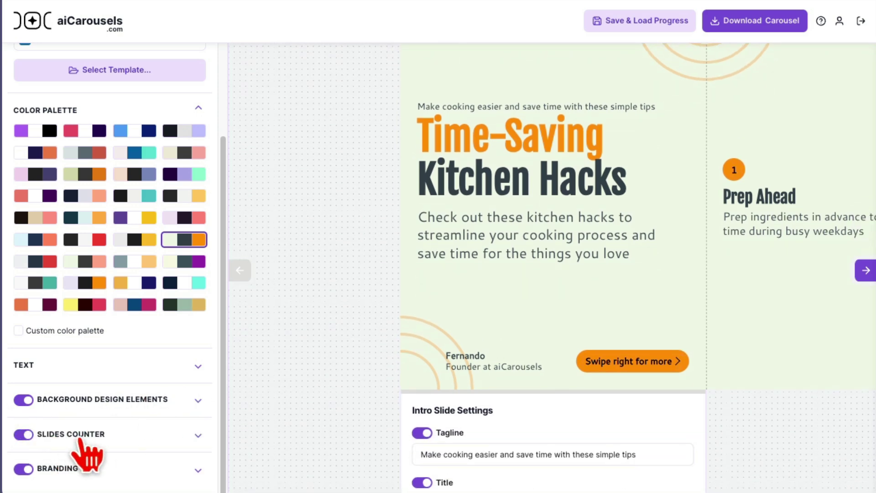
{"action": "scroll", "coordinate": [447, 361], "scroll_direction": "up", "scroll_amount": 1}
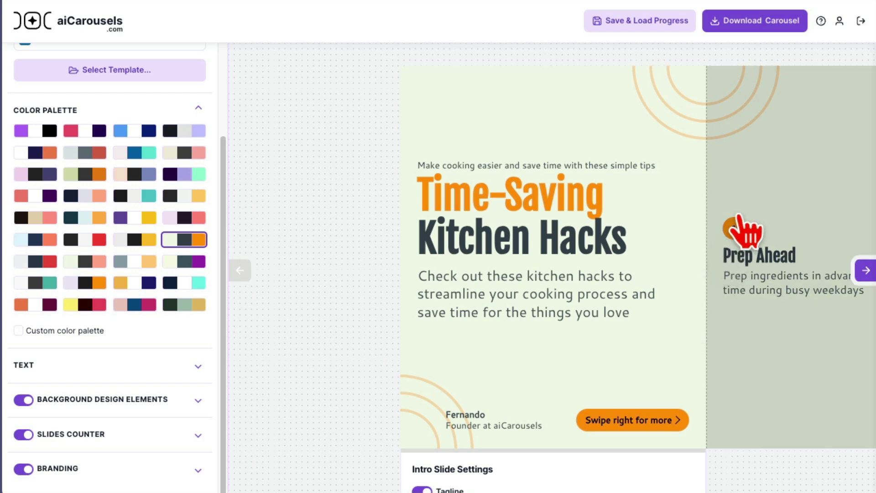
{"action": "scroll", "coordinate": [89, 479], "scroll_direction": "down", "scroll_amount": 1}
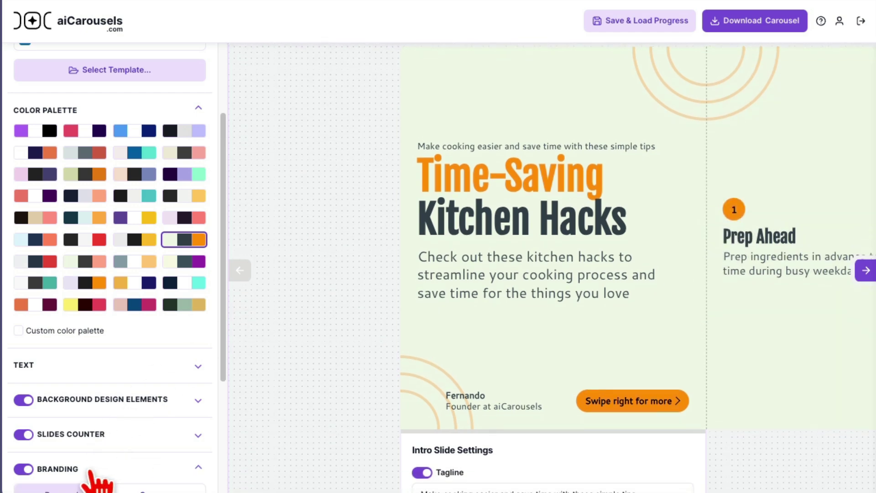
{"action": "scroll", "coordinate": [117, 399], "scroll_direction": "down", "scroll_amount": 5}
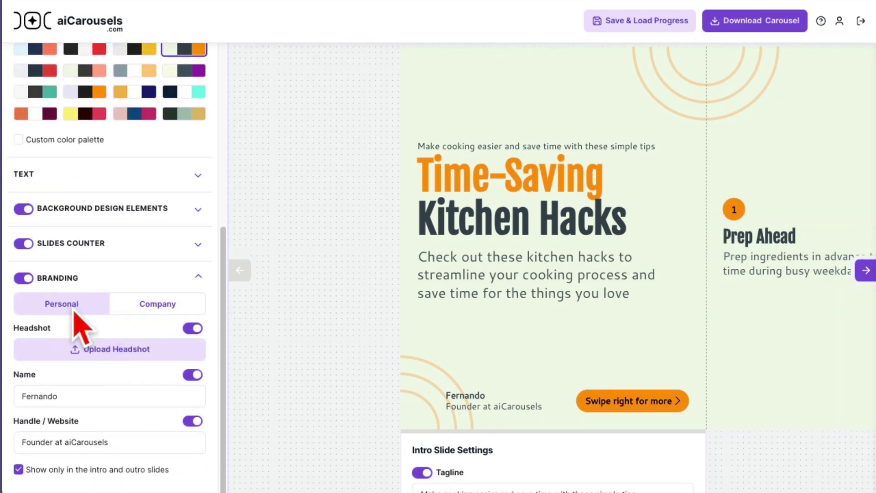
{"action": "left_click", "coordinate": [172, 307]}
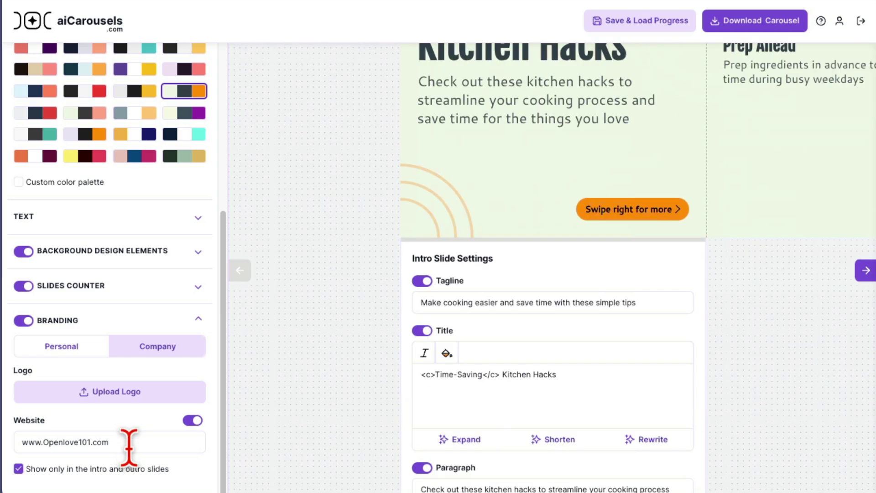
{"action": "scroll", "coordinate": [127, 445], "scroll_direction": "down", "scroll_amount": 5}
{"action": "scroll", "coordinate": [128, 445], "scroll_direction": "up", "scroll_amount": 4}
{"action": "scroll", "coordinate": [133, 372], "scroll_direction": "up", "scroll_amount": 3}
{"action": "scroll", "coordinate": [108, 429], "scroll_direction": "down", "scroll_amount": 1}
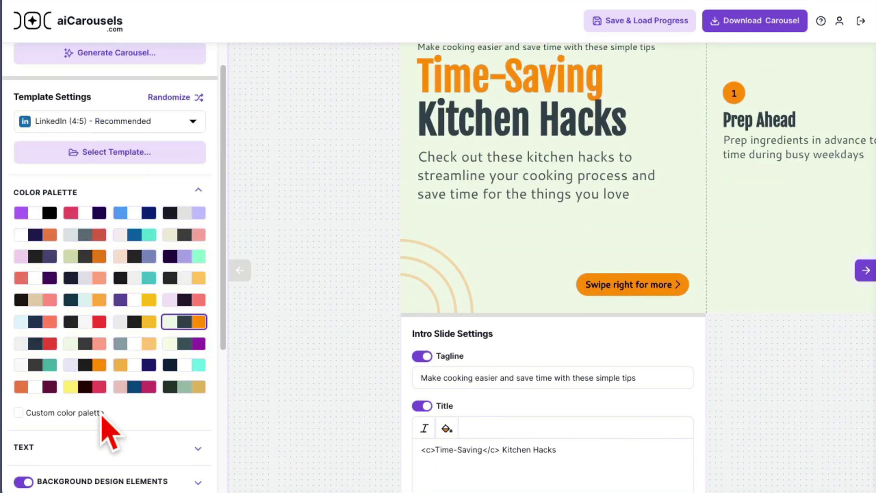
{"action": "scroll", "coordinate": [88, 346], "scroll_direction": "down", "scroll_amount": 3}
{"action": "left_click", "coordinate": [81, 327]}
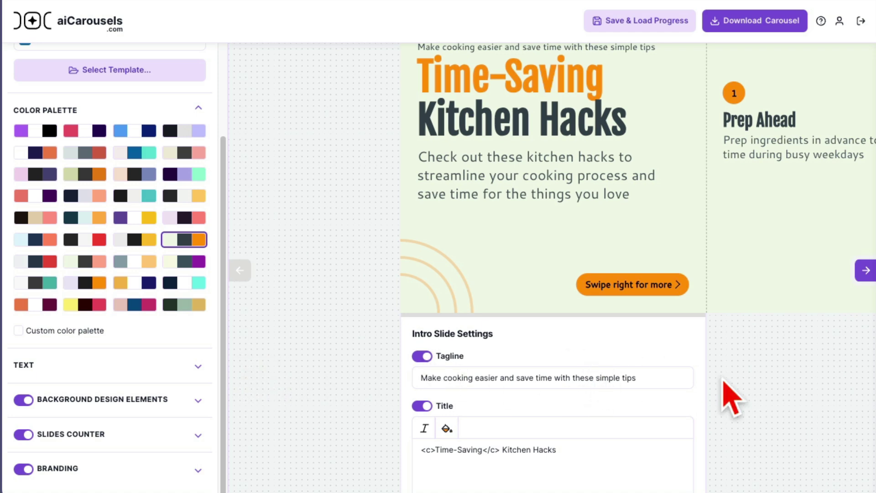
{"action": "scroll", "coordinate": [729, 396], "scroll_direction": "up", "scroll_amount": 1}
{"action": "scroll", "coordinate": [729, 396], "scroll_direction": "up", "scroll_amount": 3}
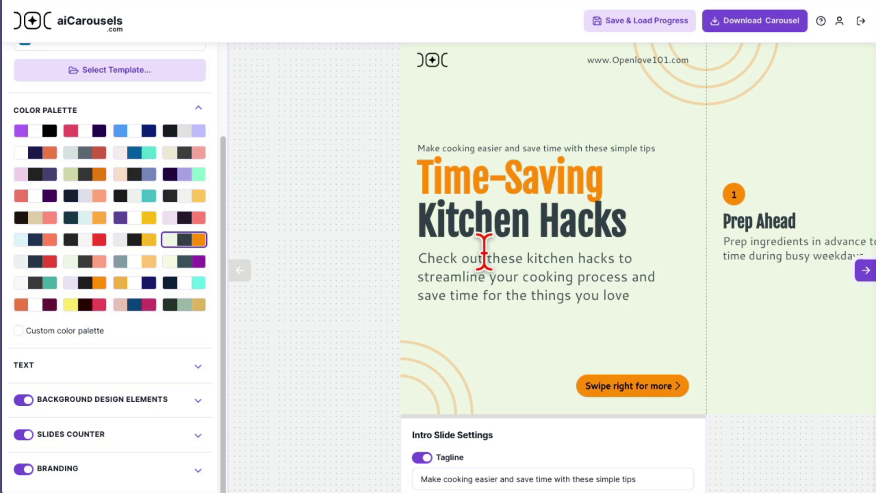
{"action": "scroll", "coordinate": [566, 343], "scroll_direction": "down", "scroll_amount": 4}
{"action": "scroll", "coordinate": [567, 348], "scroll_direction": "down", "scroll_amount": 2}
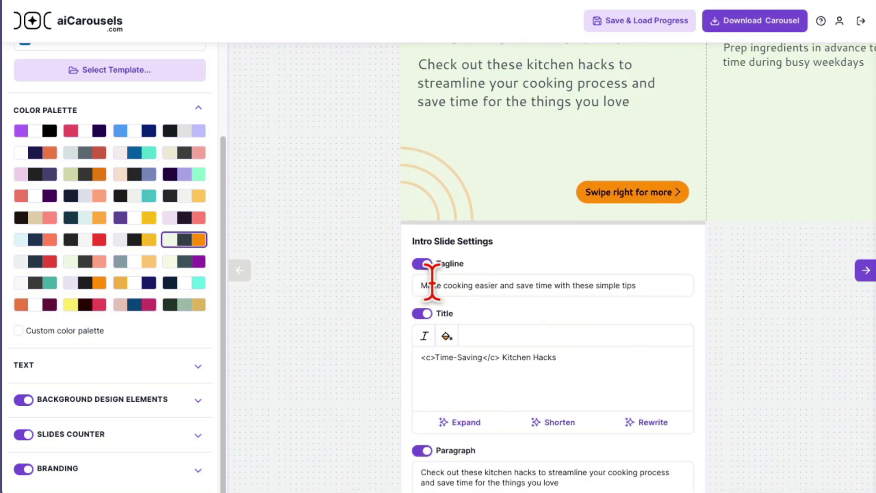
Select part of the intro tagline, then turn on an alarm clock emoji for the intro slide.
{"action": "left_click", "coordinate": [597, 286]}
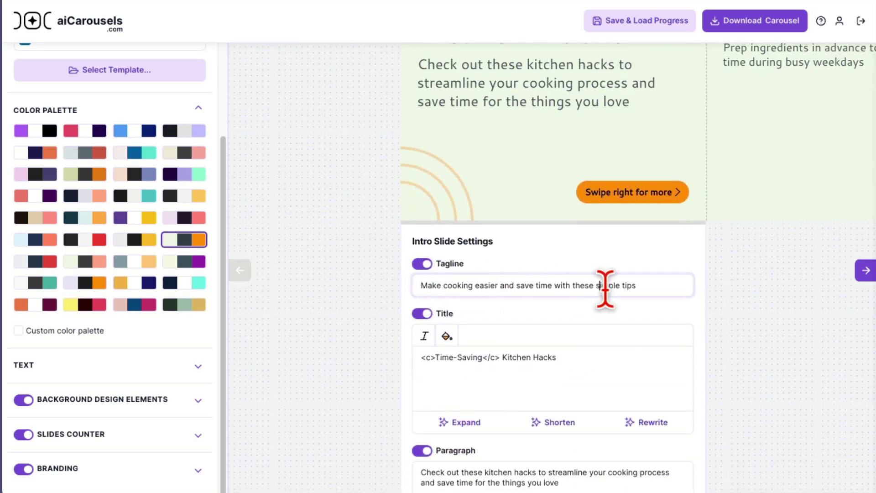
{"action": "left_click_drag", "start_coordinate": [605, 286], "coordinate": [436, 291]}
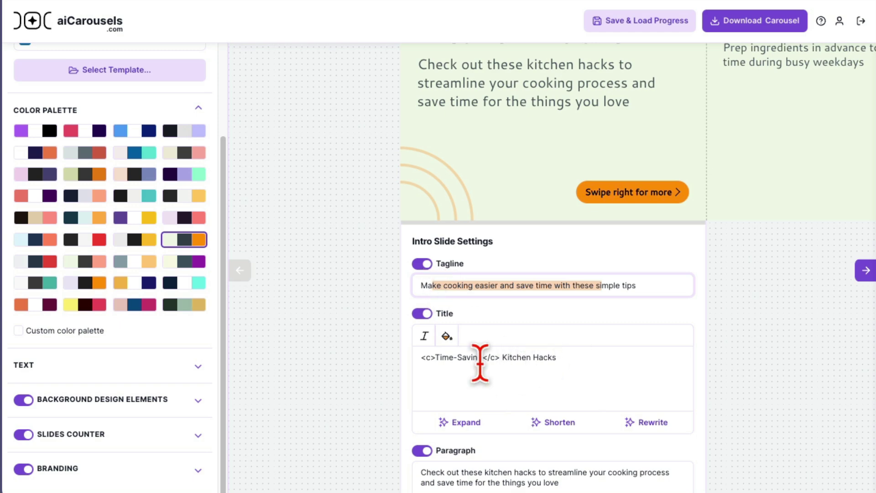
{"action": "scroll", "coordinate": [528, 402], "scroll_direction": "down", "scroll_amount": 4}
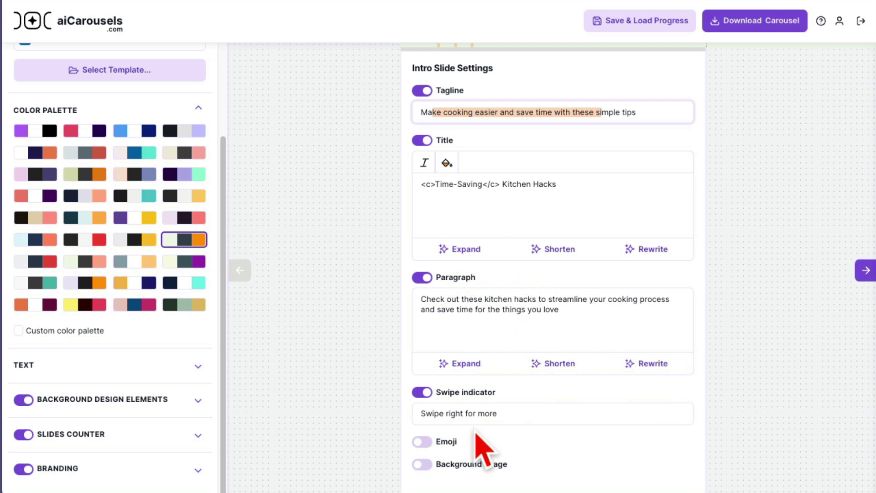
{"action": "left_click", "coordinate": [422, 441]}
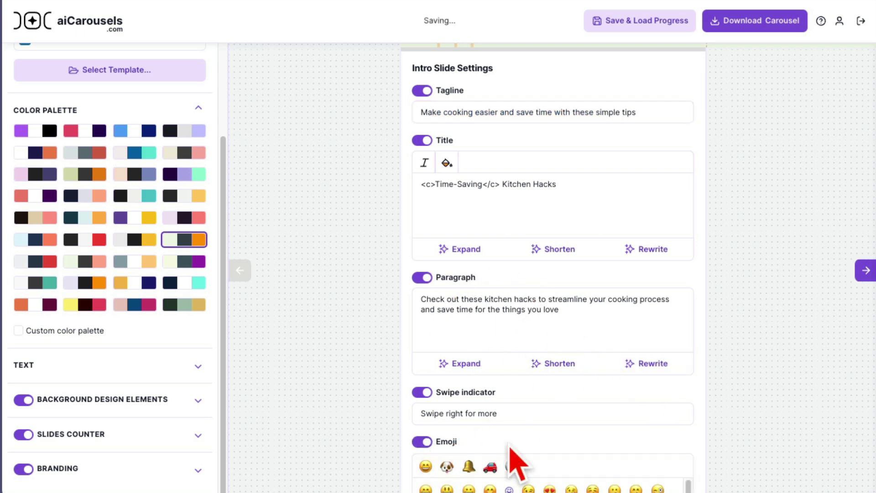
{"action": "scroll", "coordinate": [609, 397], "scroll_direction": "up", "scroll_amount": 5}
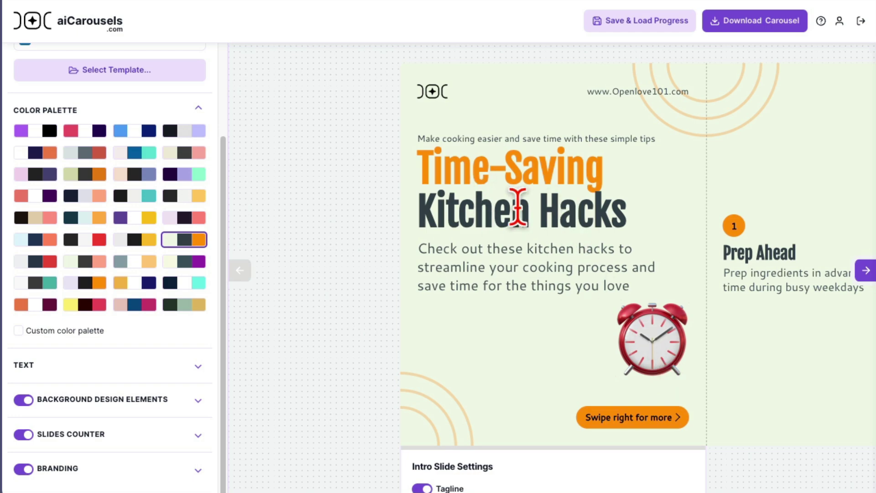
{"action": "scroll", "coordinate": [498, 349], "scroll_direction": "down", "scroll_amount": 3}
{"action": "scroll", "coordinate": [498, 349], "scroll_direction": "down", "scroll_amount": 4}
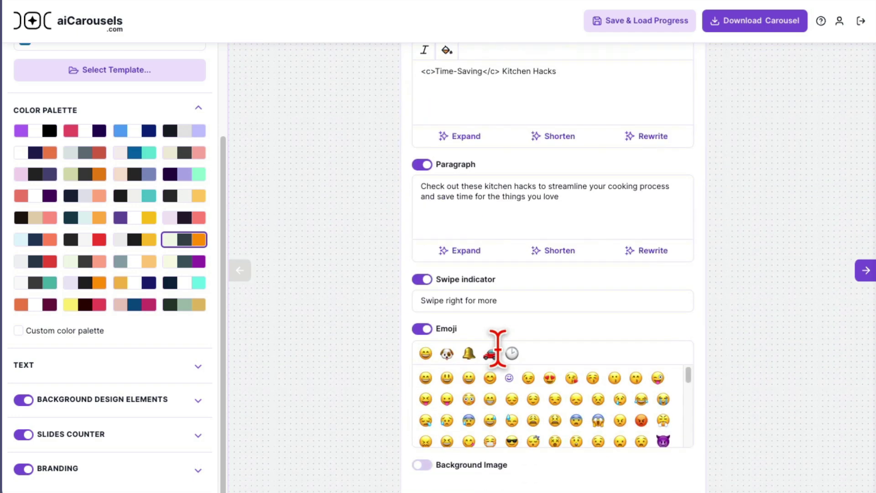
{"action": "scroll", "coordinate": [514, 343], "scroll_direction": "up", "scroll_amount": 8}
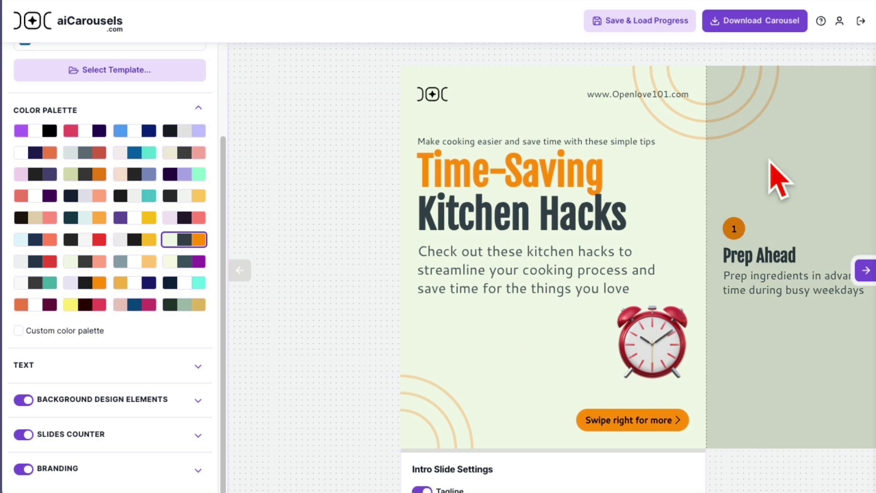
Centre the Prep Ahead slide and AI-rewrite its paragraph about preparing ingredients early.
{"action": "left_click_drag", "start_coordinate": [772, 181], "coordinate": [558, 152]}
{"action": "scroll", "coordinate": [606, 257], "scroll_direction": "down", "scroll_amount": 3}
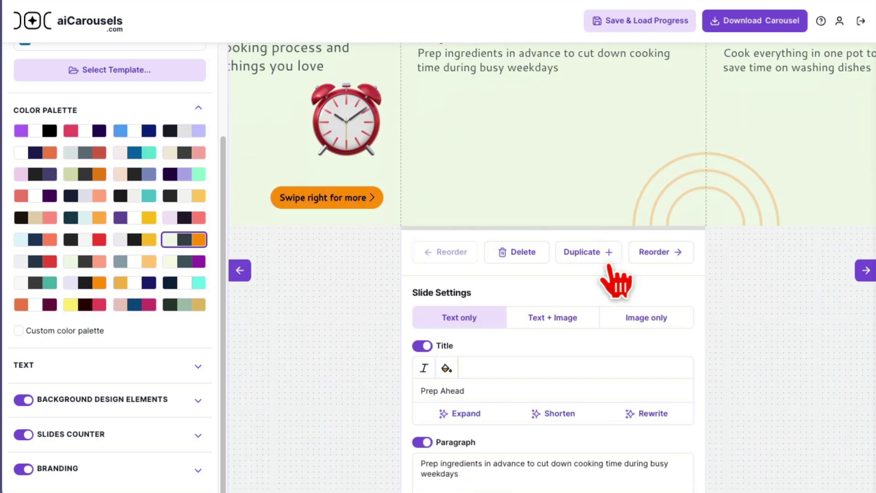
{"action": "scroll", "coordinate": [579, 342], "scroll_direction": "down", "scroll_amount": 1}
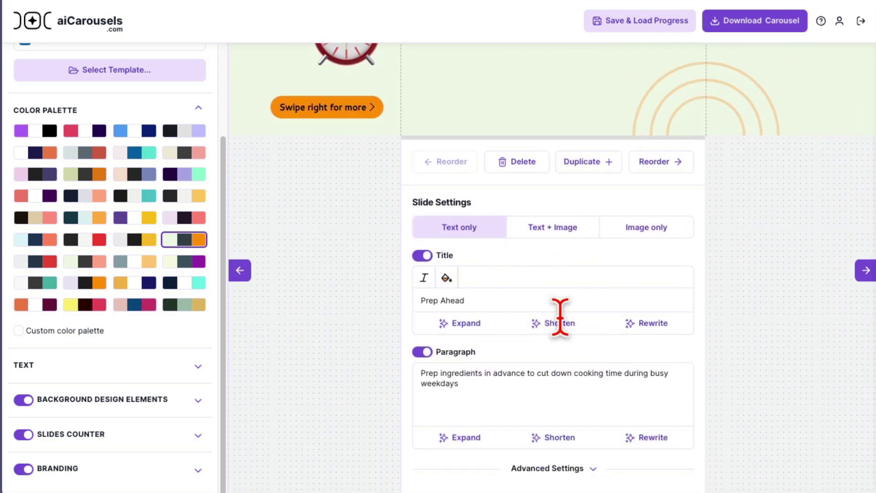
{"action": "left_click", "coordinate": [521, 388]}
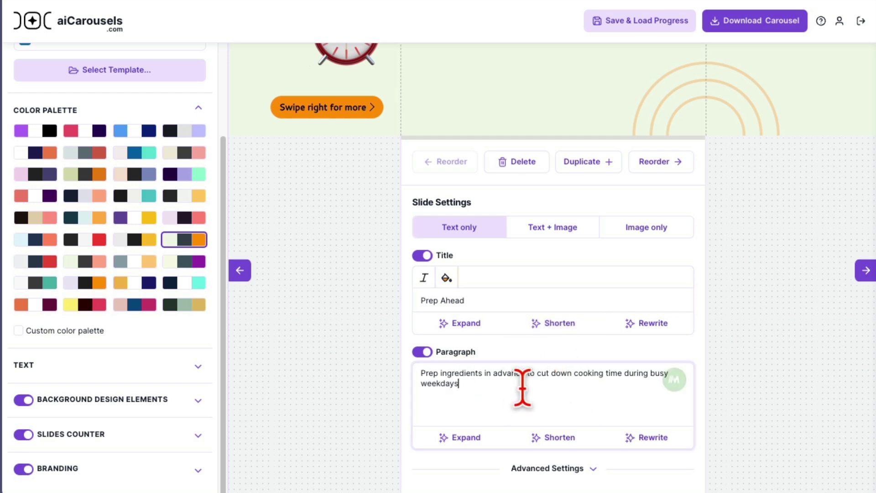
{"action": "left_click", "coordinate": [646, 439]}
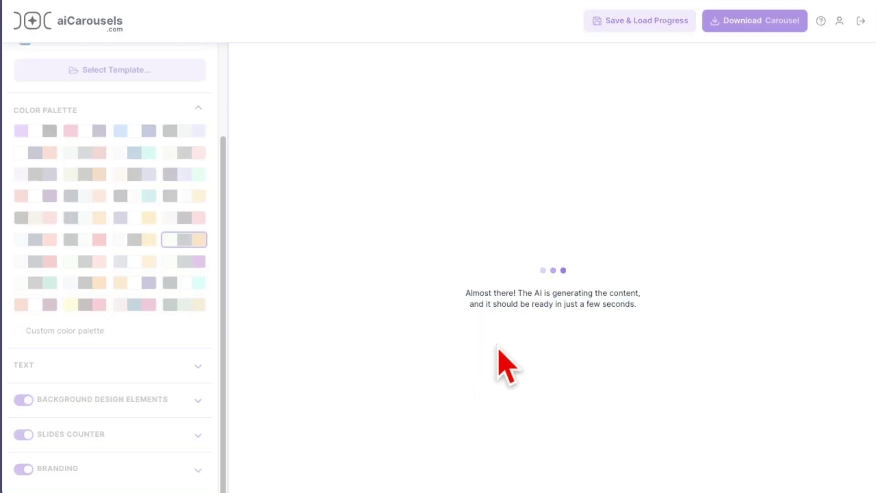
{"action": "scroll", "coordinate": [538, 371], "scroll_direction": "up", "scroll_amount": 4}
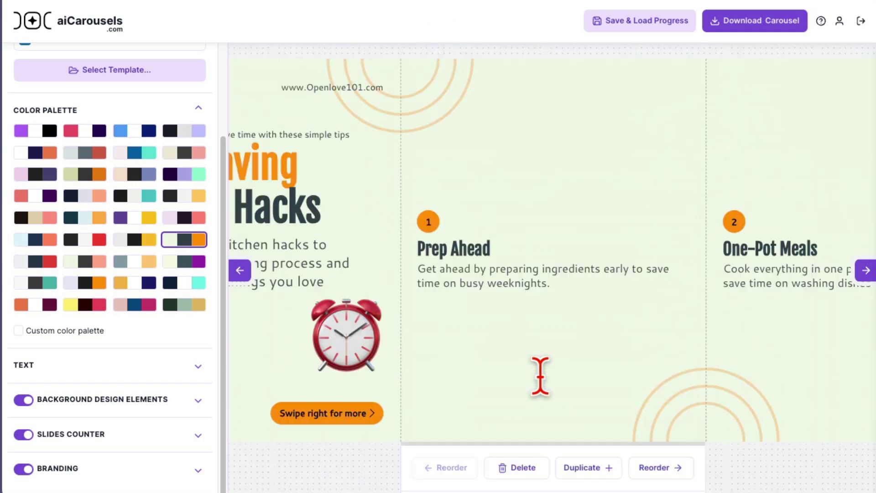
{"action": "scroll", "coordinate": [626, 397], "scroll_direction": "down", "scroll_amount": 5}
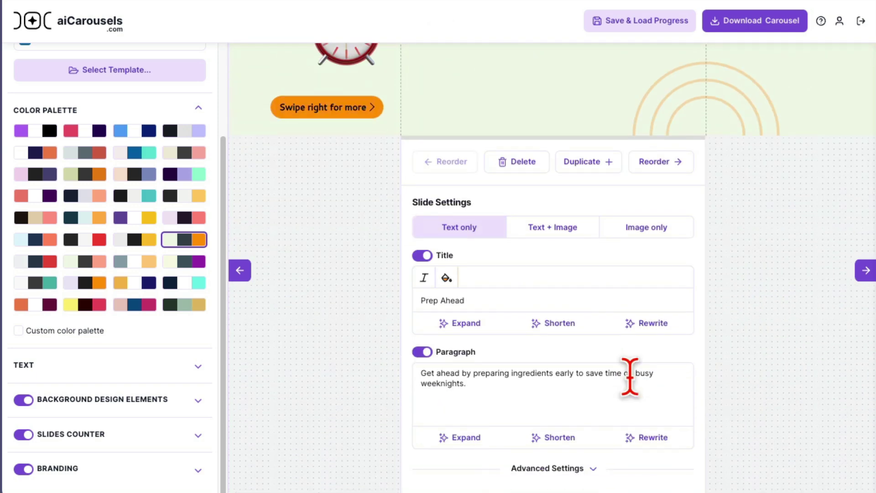
{"action": "left_click", "coordinate": [582, 470]}
{"action": "scroll", "coordinate": [628, 338], "scroll_direction": "down", "scroll_amount": 1}
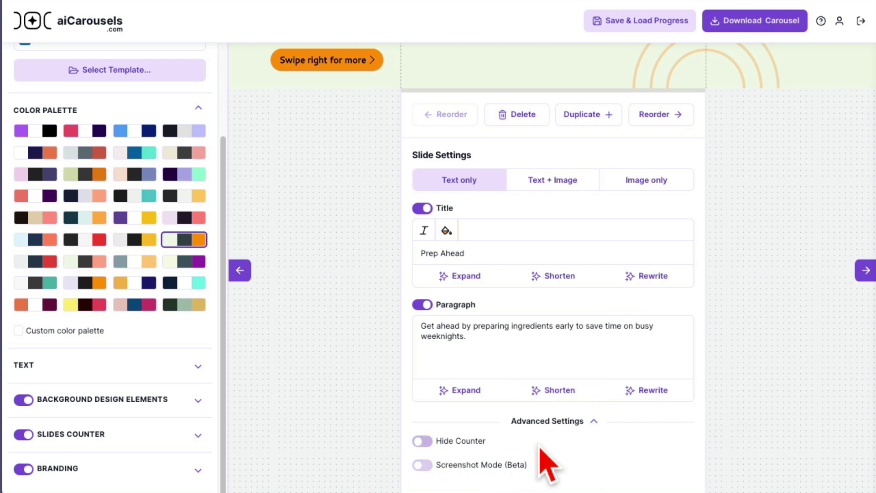
{"action": "scroll", "coordinate": [651, 434], "scroll_direction": "up", "scroll_amount": 5}
Advance past One-Pot Meals, Freeze Leftovers and Use Kitchen Tools to the outro, briefly toggling its background image.
{"action": "left_click", "coordinate": [759, 380]}
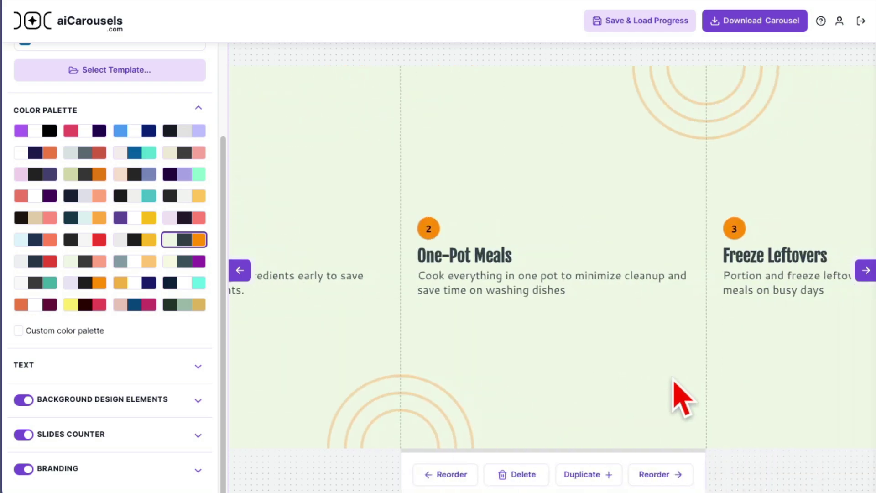
{"action": "scroll", "coordinate": [671, 371], "scroll_direction": "up", "scroll_amount": 5}
{"action": "left_click", "coordinate": [774, 380]}
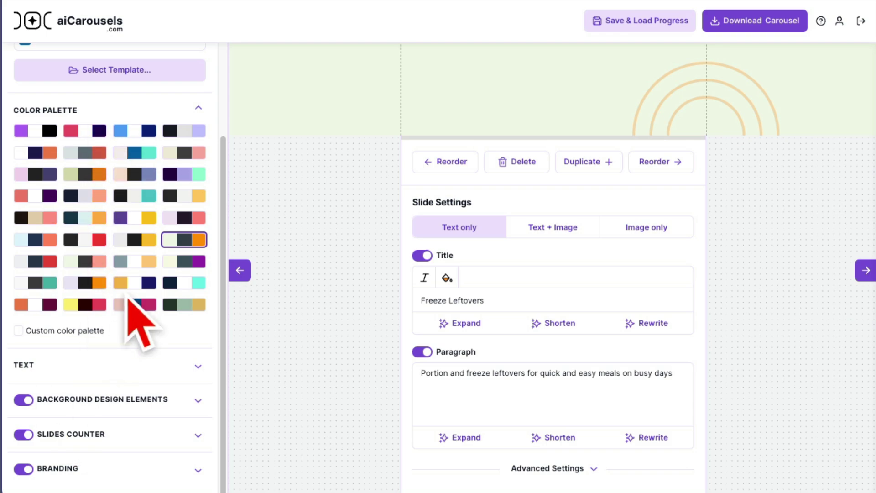
{"action": "scroll", "coordinate": [675, 348], "scroll_direction": "up", "scroll_amount": 5}
{"action": "left_click", "coordinate": [776, 291]}
{"action": "scroll", "coordinate": [634, 363], "scroll_direction": "down", "scroll_amount": 3}
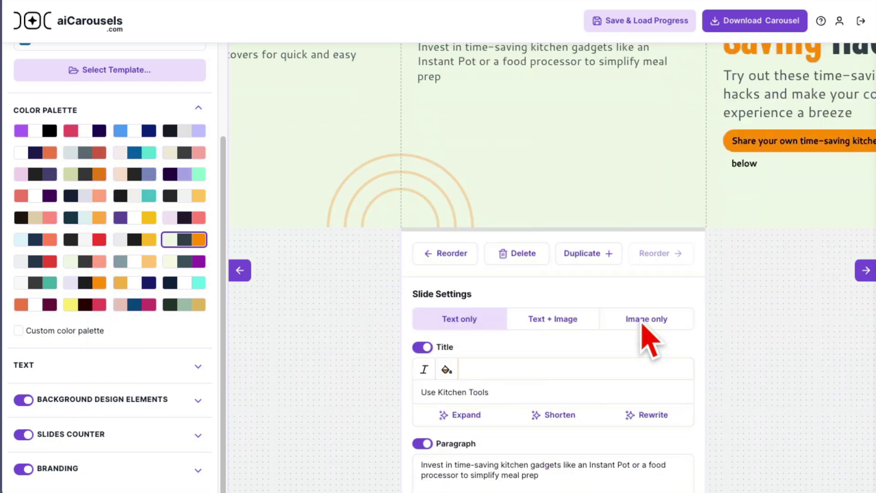
{"action": "scroll", "coordinate": [646, 333], "scroll_direction": "down", "scroll_amount": 1}
{"action": "scroll", "coordinate": [554, 342], "scroll_direction": "up", "scroll_amount": 1}
{"action": "scroll", "coordinate": [694, 361], "scroll_direction": "up", "scroll_amount": 1}
{"action": "left_click", "coordinate": [749, 312]}
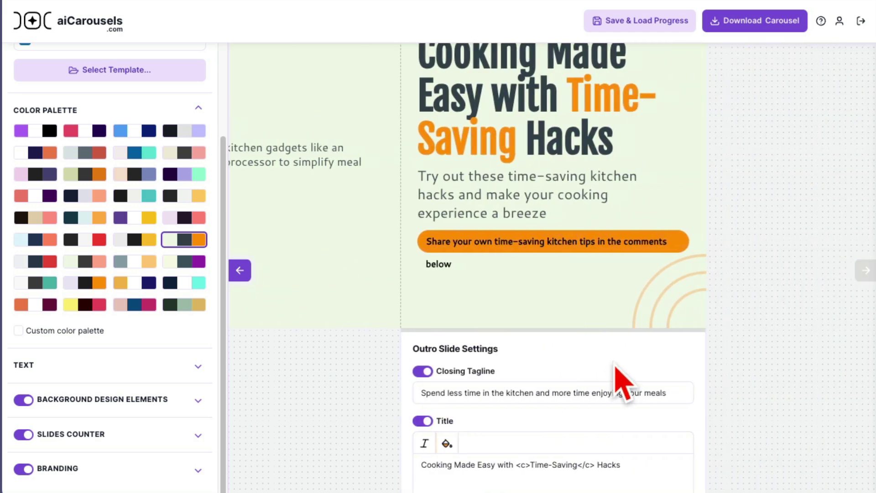
{"action": "scroll", "coordinate": [620, 373], "scroll_direction": "down", "scroll_amount": 4}
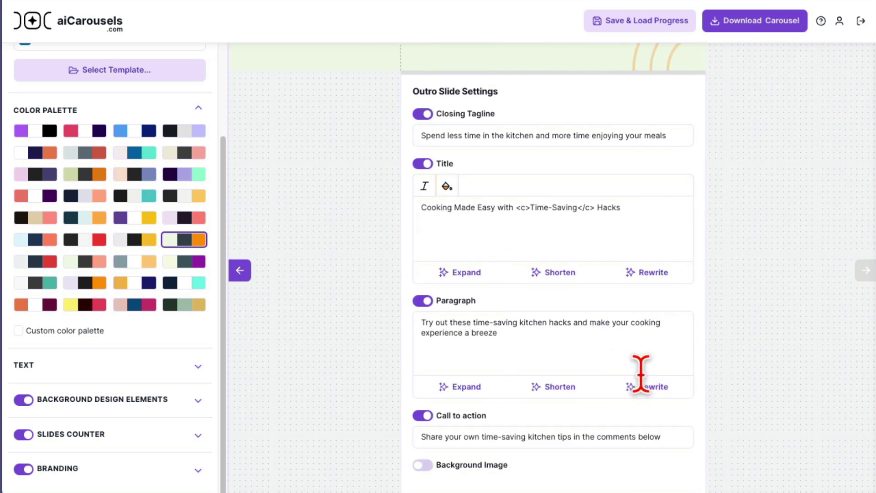
{"action": "left_click", "coordinate": [423, 465]}
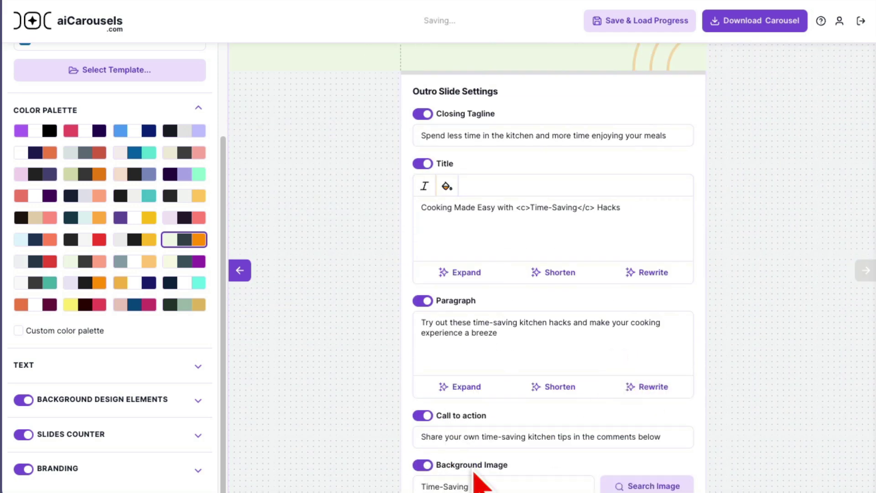
{"action": "scroll", "coordinate": [556, 428], "scroll_direction": "down", "scroll_amount": 2}
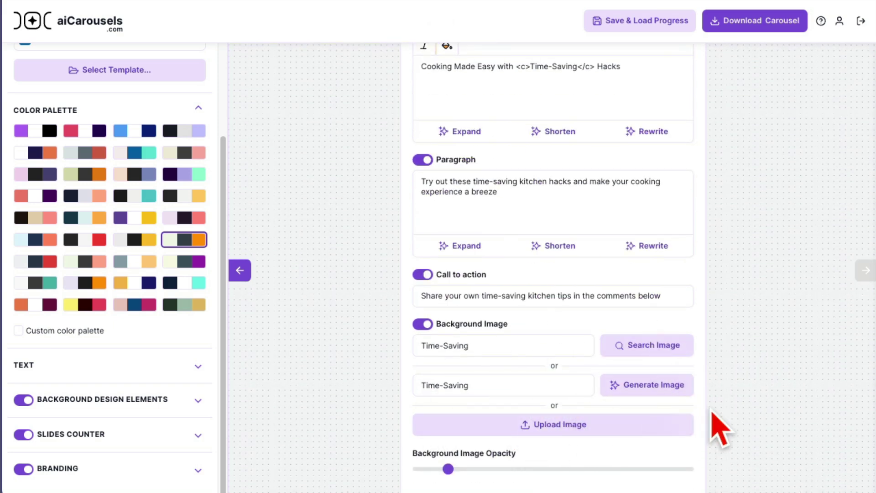
{"action": "left_click", "coordinate": [423, 324]}
{"action": "scroll", "coordinate": [681, 349], "scroll_direction": "up", "scroll_amount": 5}
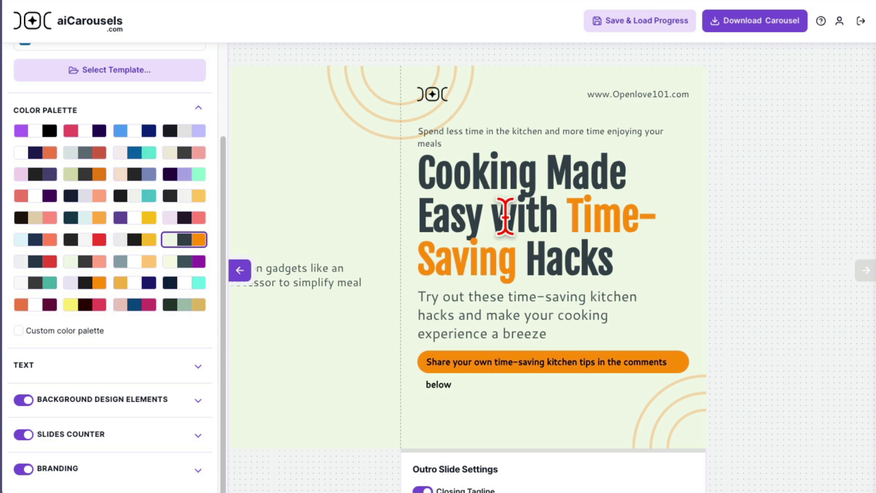
Page back past Use Kitchen Tools, Freeze Leftovers and One-Pot Meals to the Prep Ahead slide.
{"action": "left_click", "coordinate": [387, 275]}
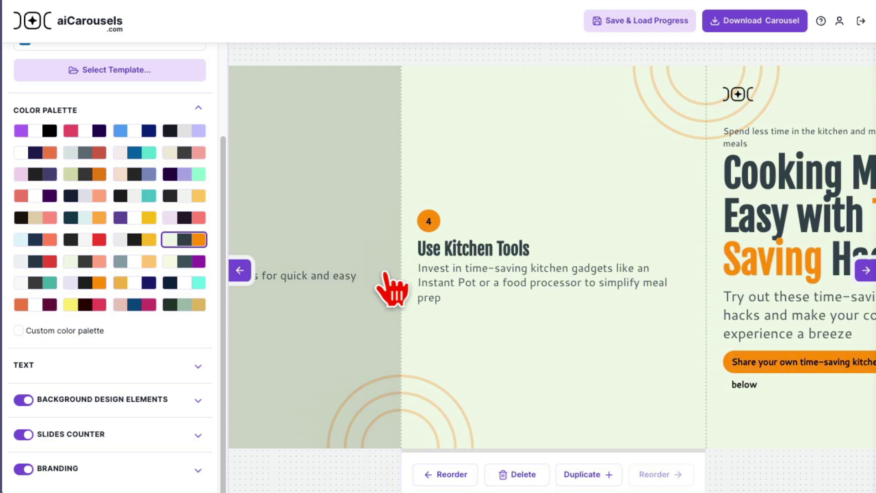
{"action": "left_click", "coordinate": [363, 274]}
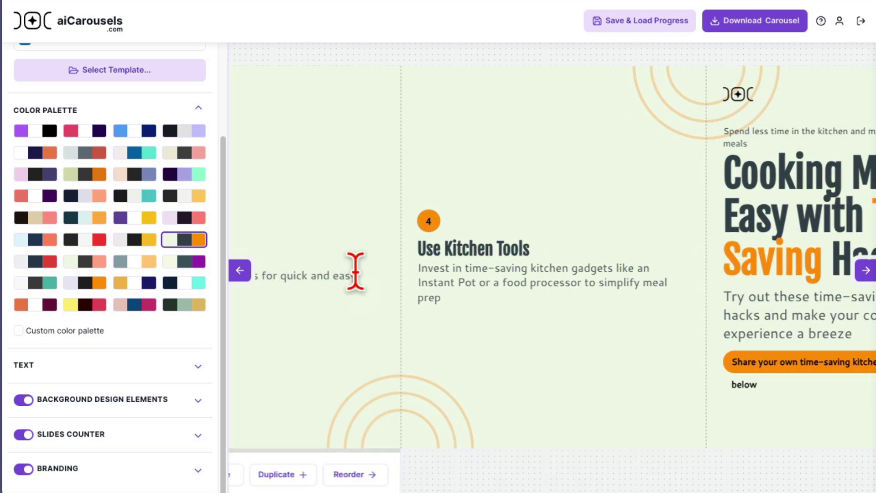
{"action": "left_click", "coordinate": [349, 284]}
{"action": "left_click", "coordinate": [351, 304]}
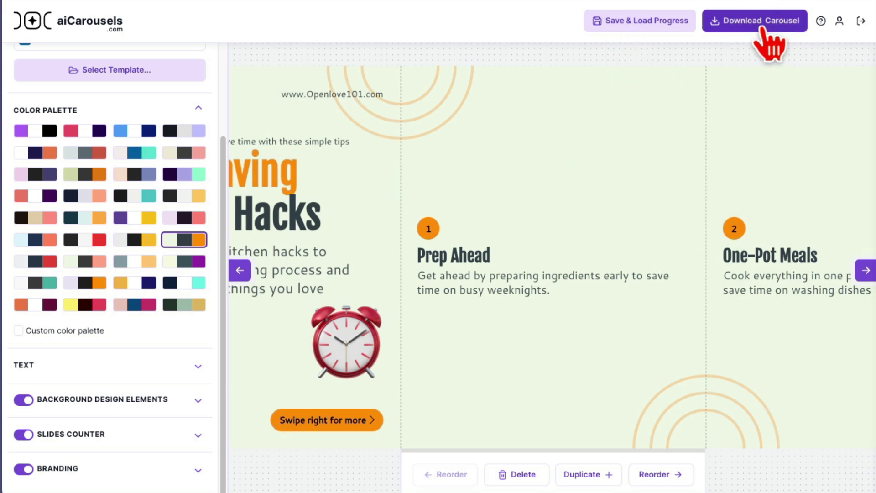
Download the carousel and confirm saving the file in the macOS save dialog.
{"action": "left_click", "coordinate": [770, 45]}
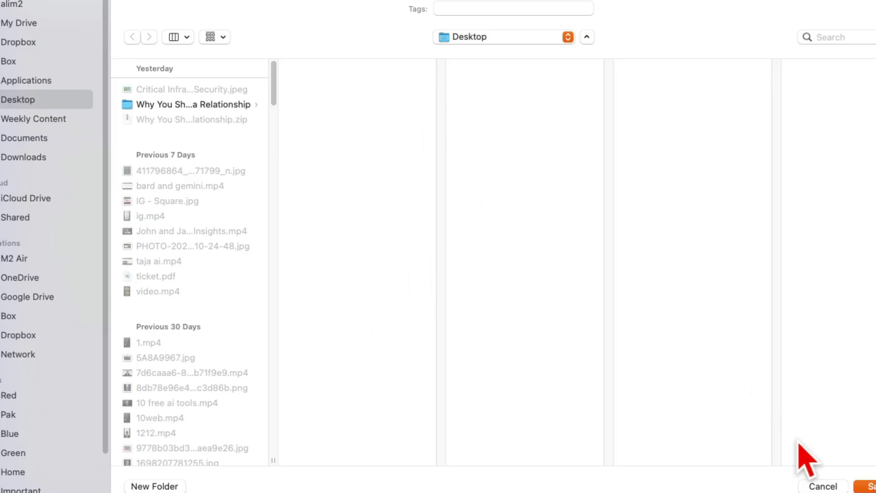
{"action": "left_click", "coordinate": [820, 486]}
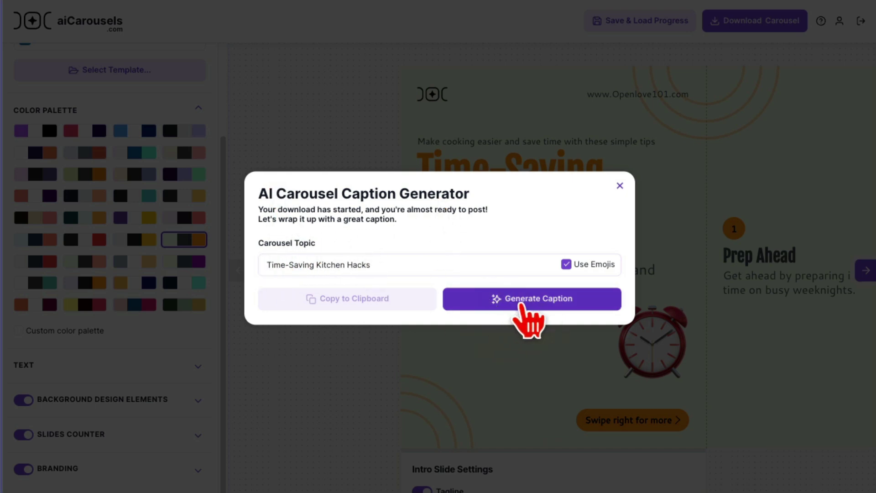
Generate an emoji caption for Time-Saving Kitchen Hacks and copy it to the clipboard.
{"action": "left_click", "coordinate": [528, 318]}
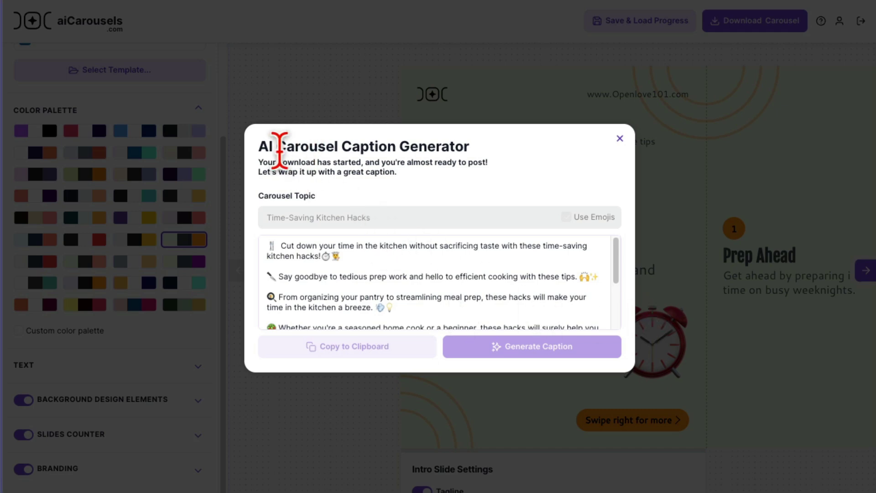
{"action": "left_click_drag", "start_coordinate": [276, 146], "coordinate": [397, 146]}
{"action": "mouse_move", "coordinate": [622, 290]}
{"action": "left_mouse_down"}
{"action": "mouse_move", "coordinate": [622, 335]}
{"action": "mouse_move", "coordinate": [621, 270]}
{"action": "left_mouse_up"}
{"action": "left_click", "coordinate": [386, 348]}
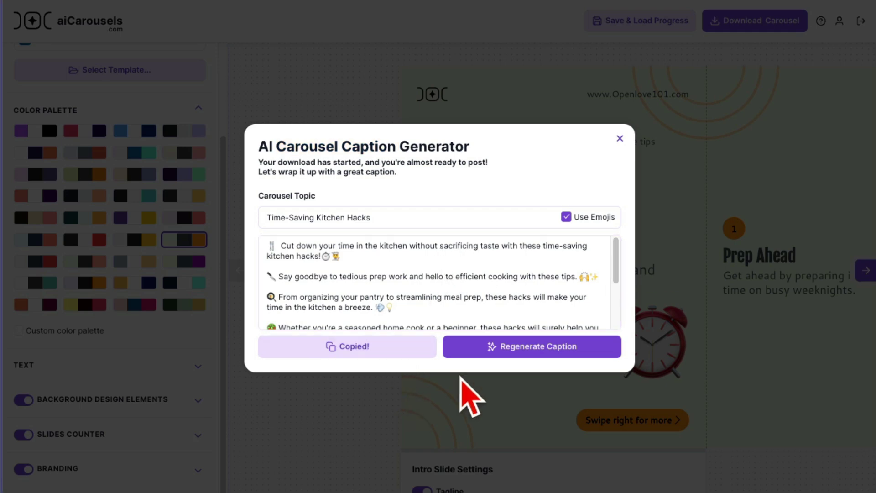
Close the caption generator, page forward to One-Pot Meals, then back one slide.
{"action": "left_click", "coordinate": [621, 139]}
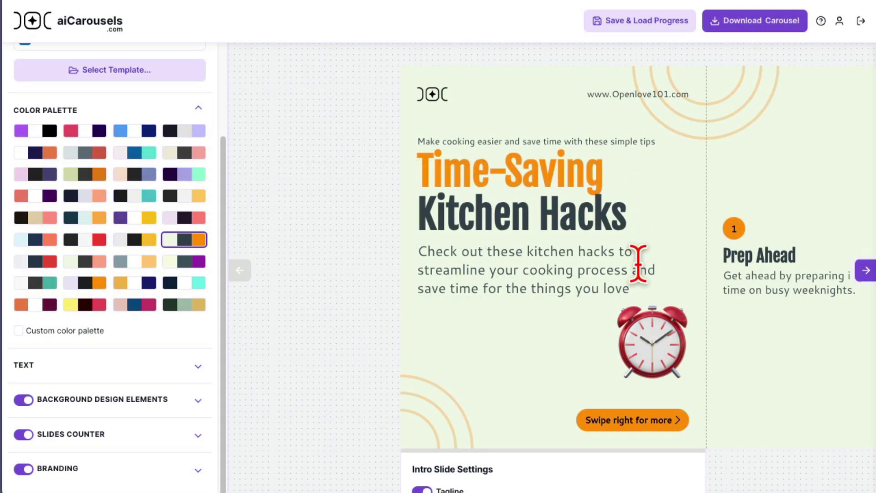
{"action": "left_click", "coordinate": [865, 270]}
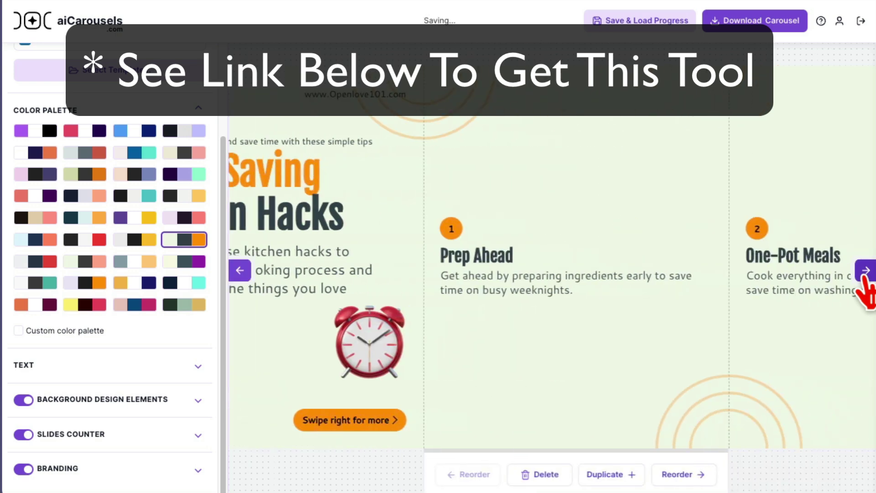
{"action": "left_click", "coordinate": [866, 271]}
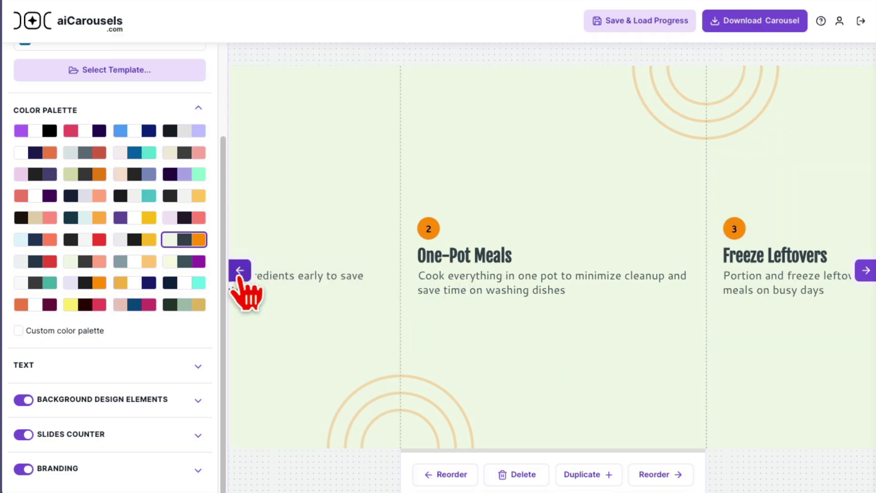
{"action": "left_click", "coordinate": [239, 270]}
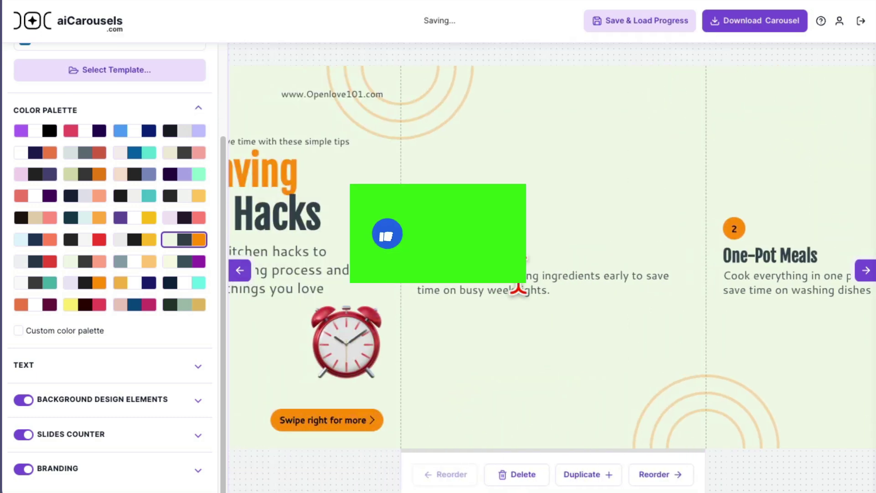